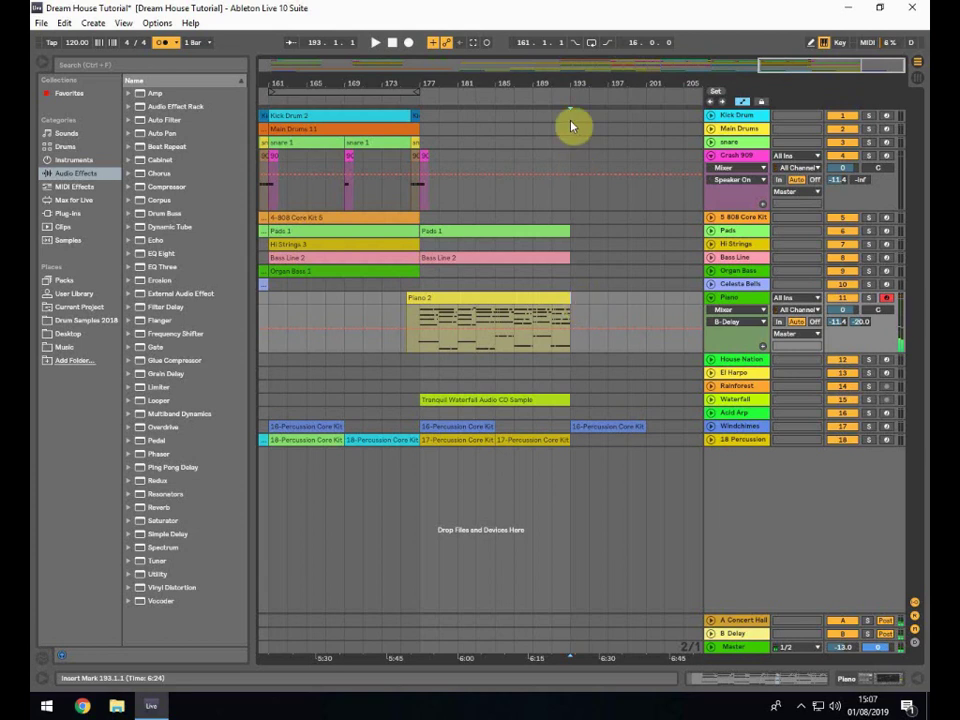
Record a new part on the Piano track up to about bar 197, playing in from bar 187 with the metronome on
drag(585, 83, 390, 298)
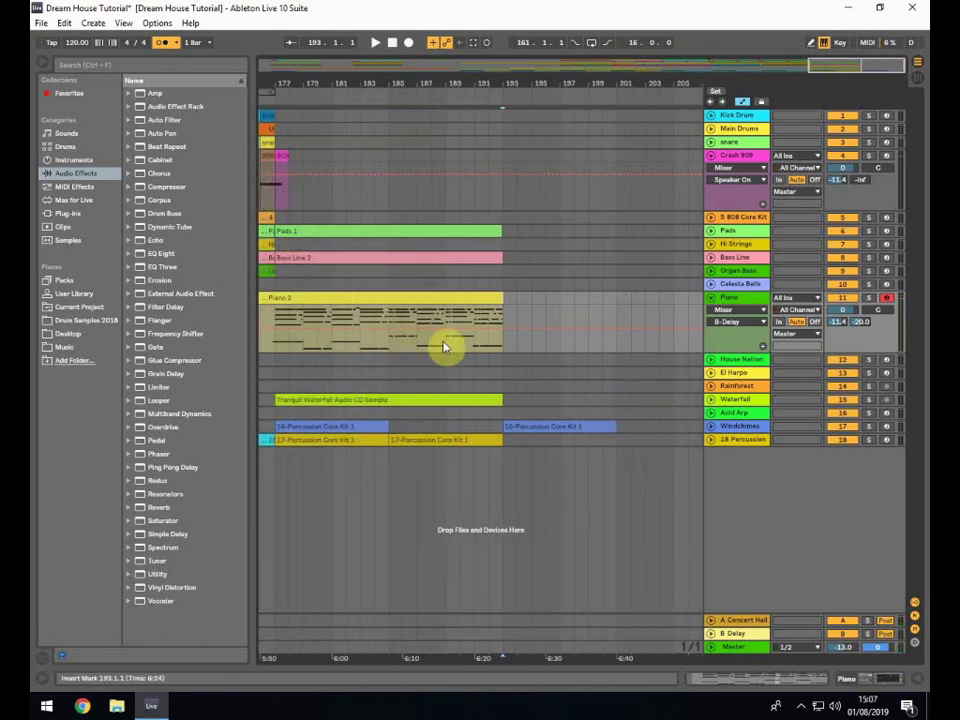
click(161, 45)
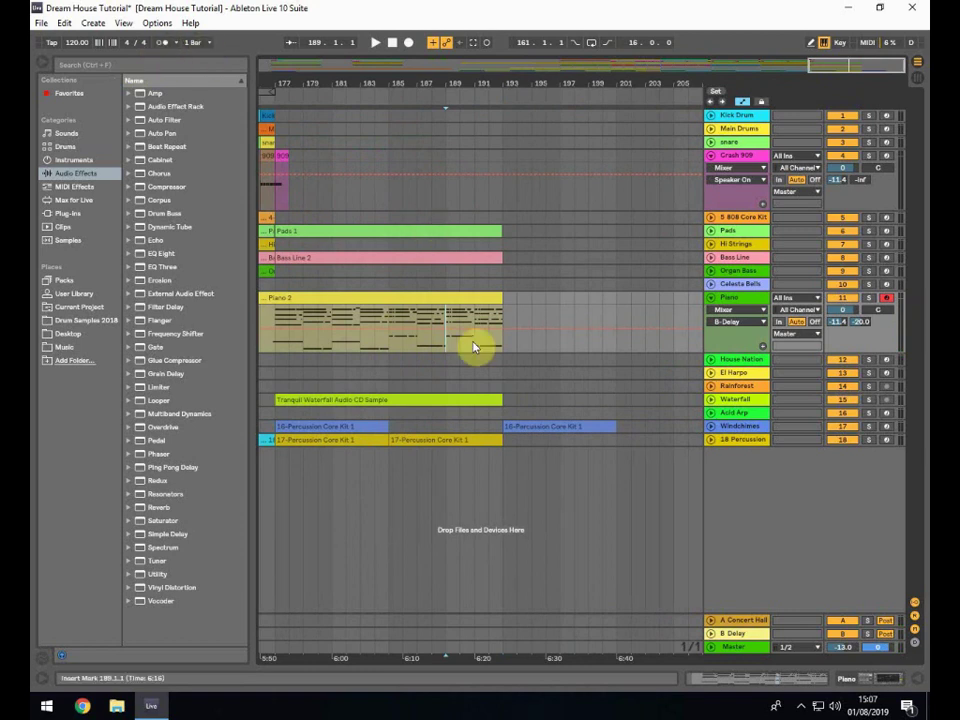
click(417, 337)
click(733, 298)
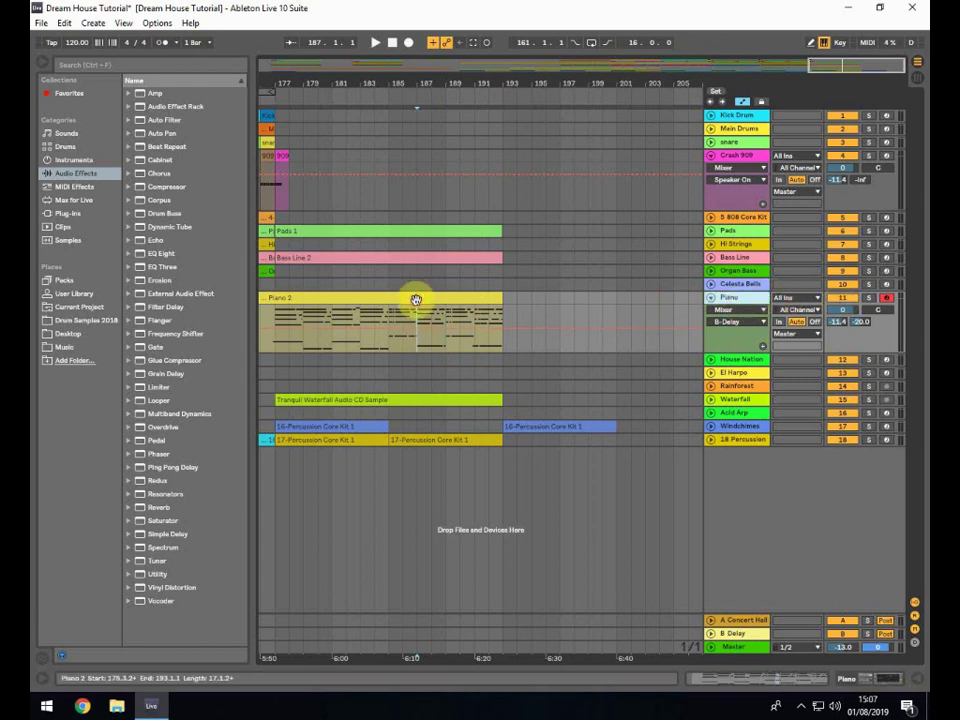
click(416, 299)
key(space)
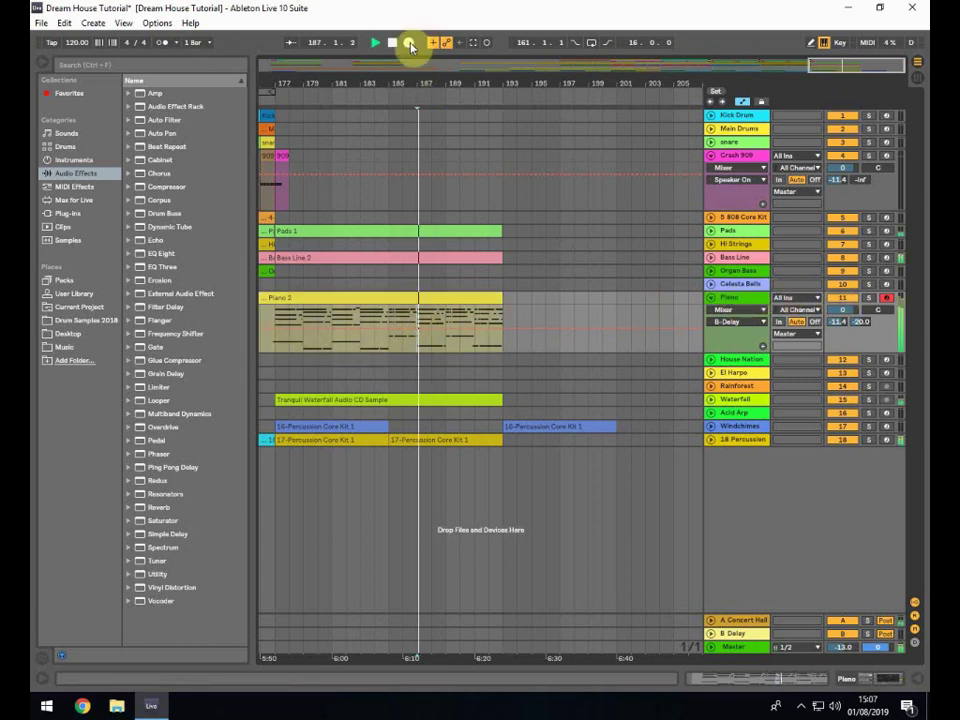
click(158, 43)
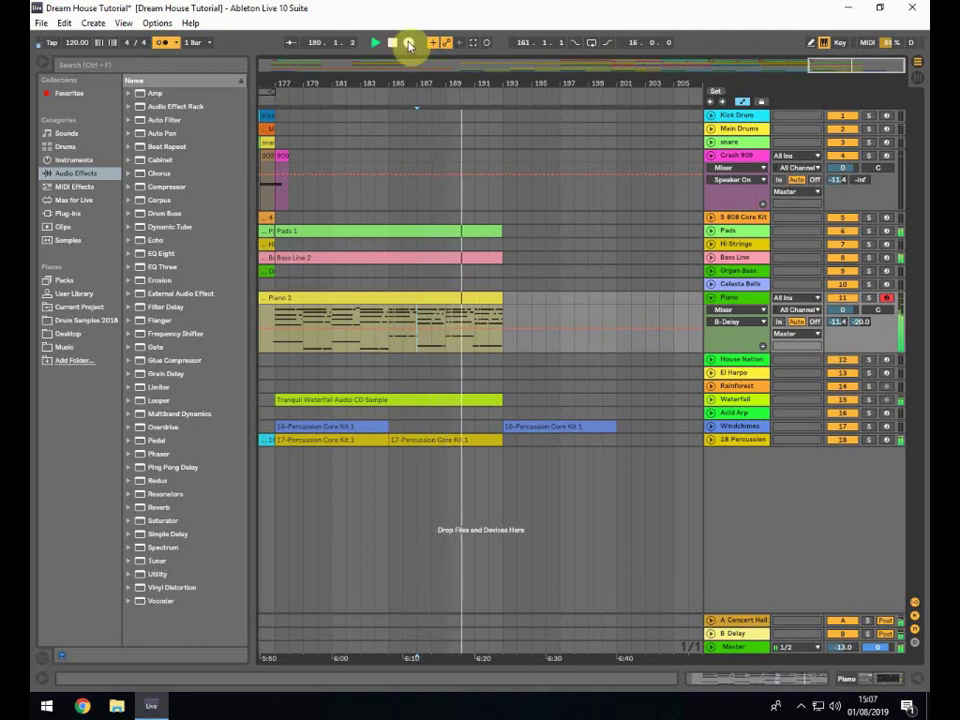
click(409, 43)
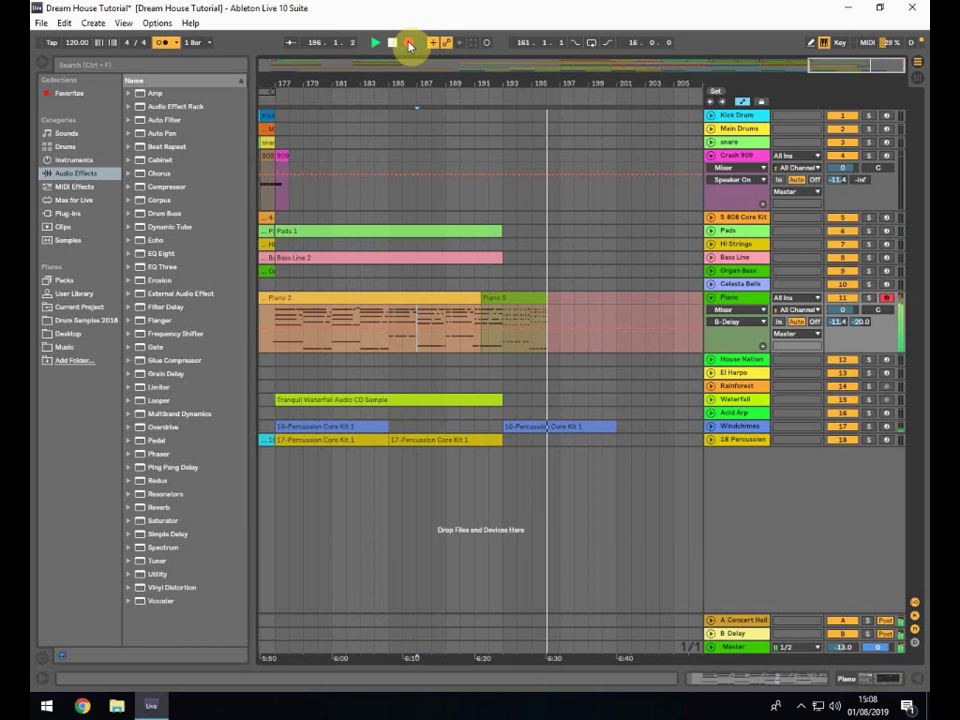
click(408, 42)
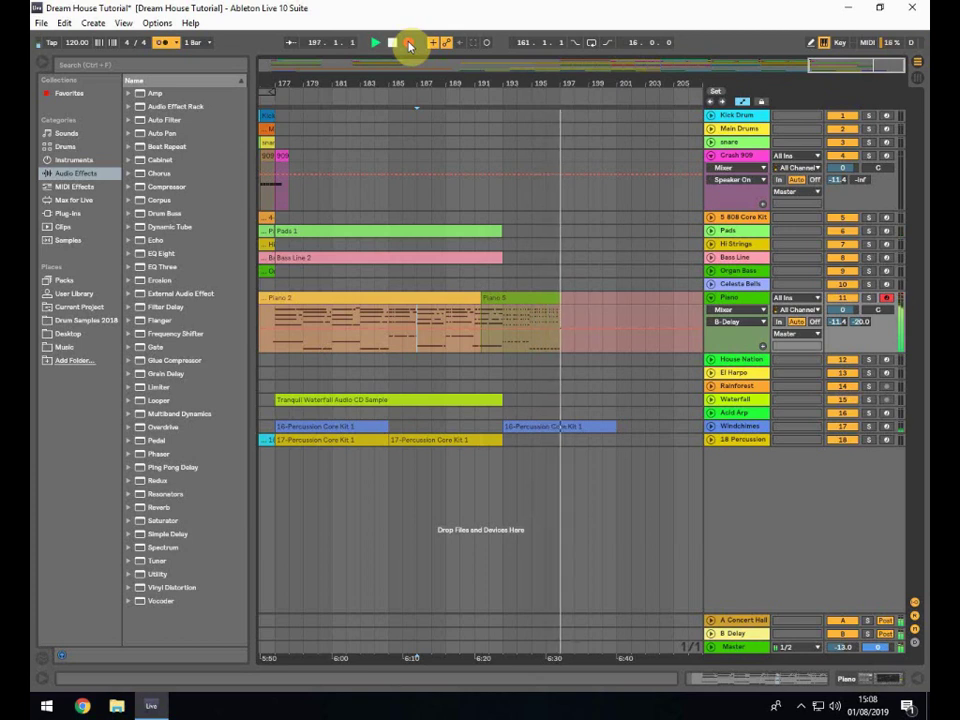
key(space)
Extend the Piano 2 clip's end to bar 193, and quantize all notes of the newly recorded Piano 5 clip
drag(479, 297, 502, 297)
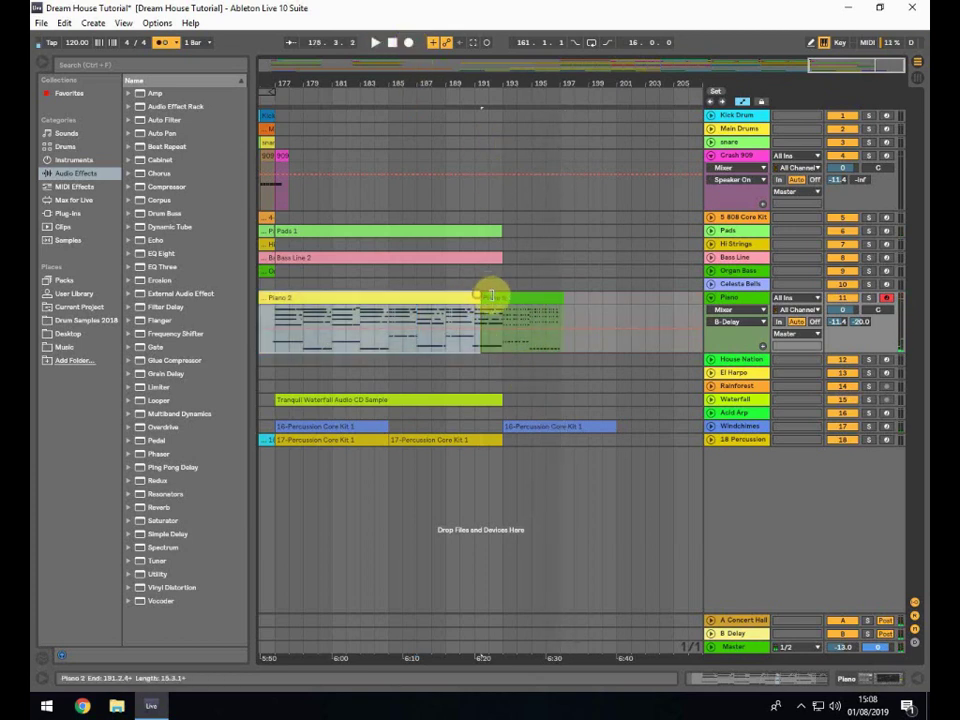
double_click(530, 302)
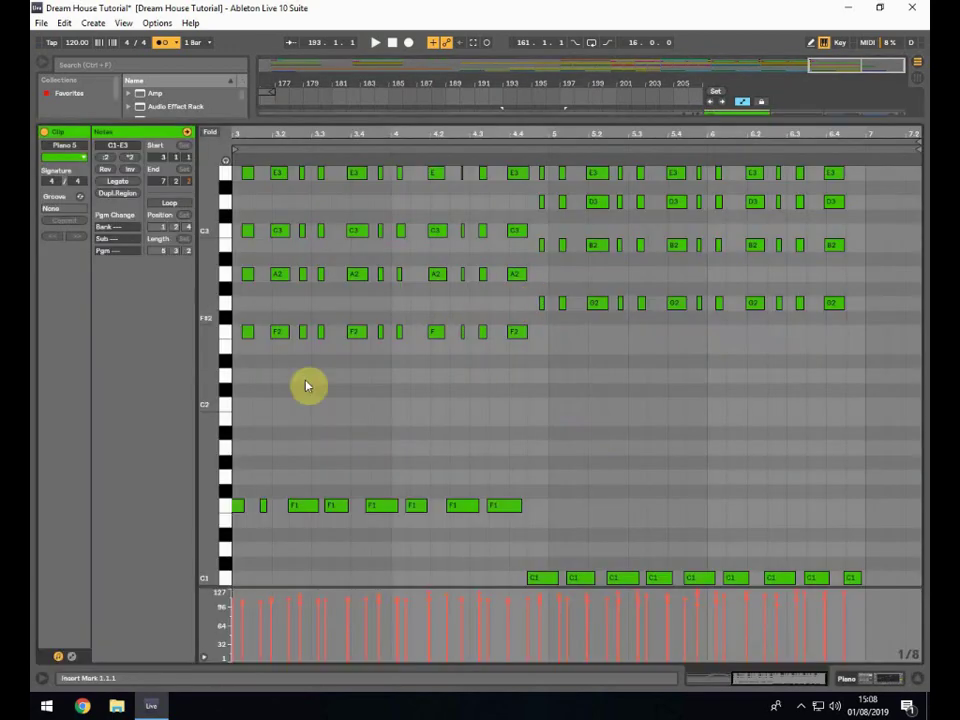
drag(218, 344, 208, 343)
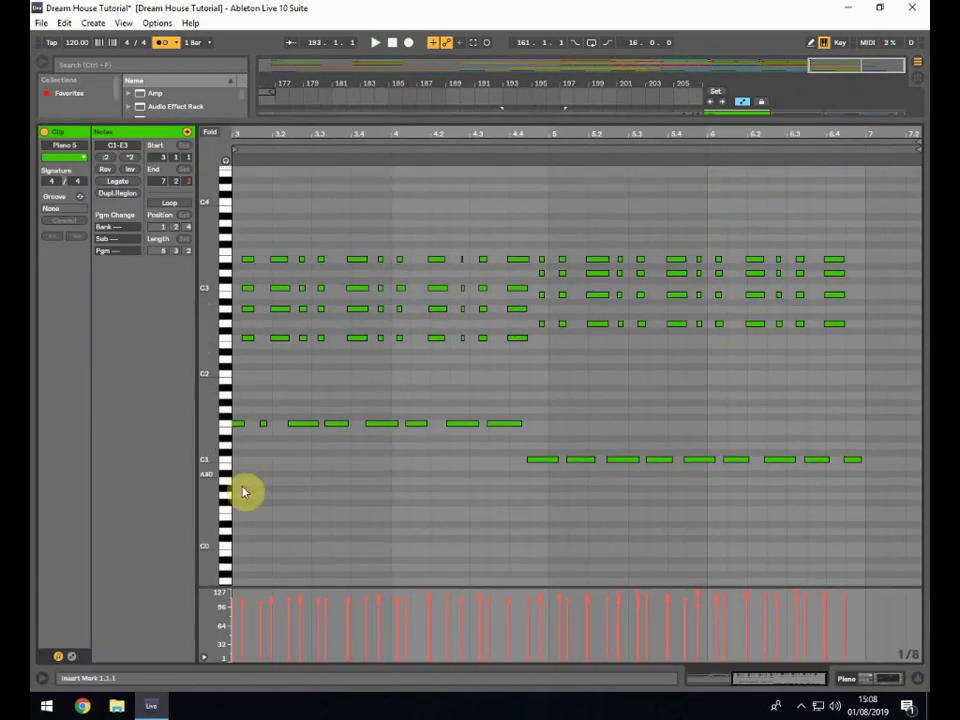
drag(238, 548, 915, 199)
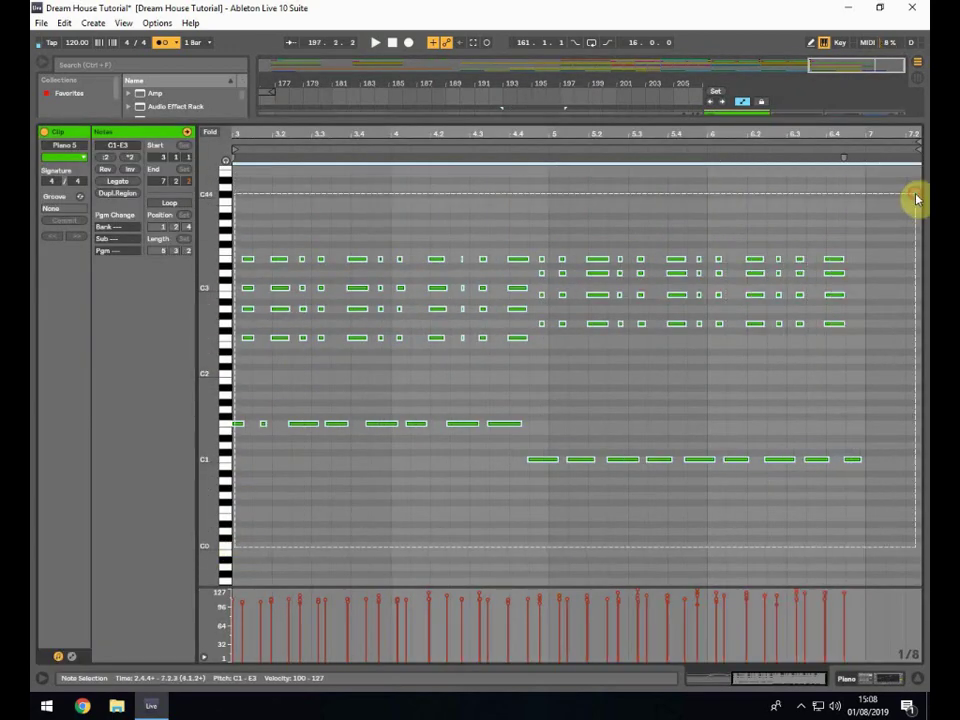
key(ctrl+u)
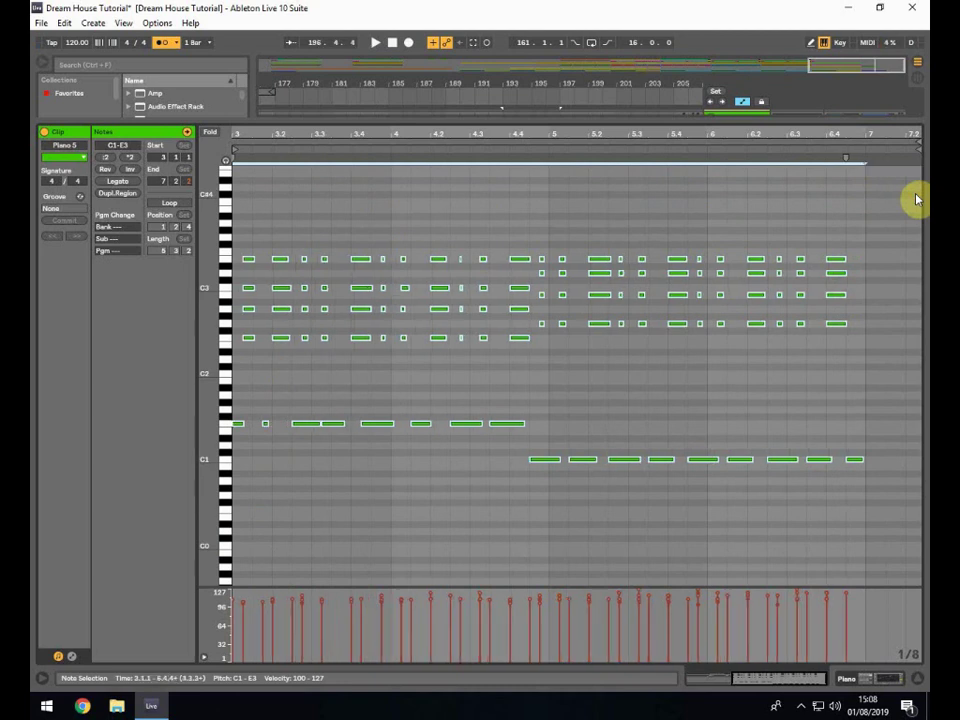
key(space)
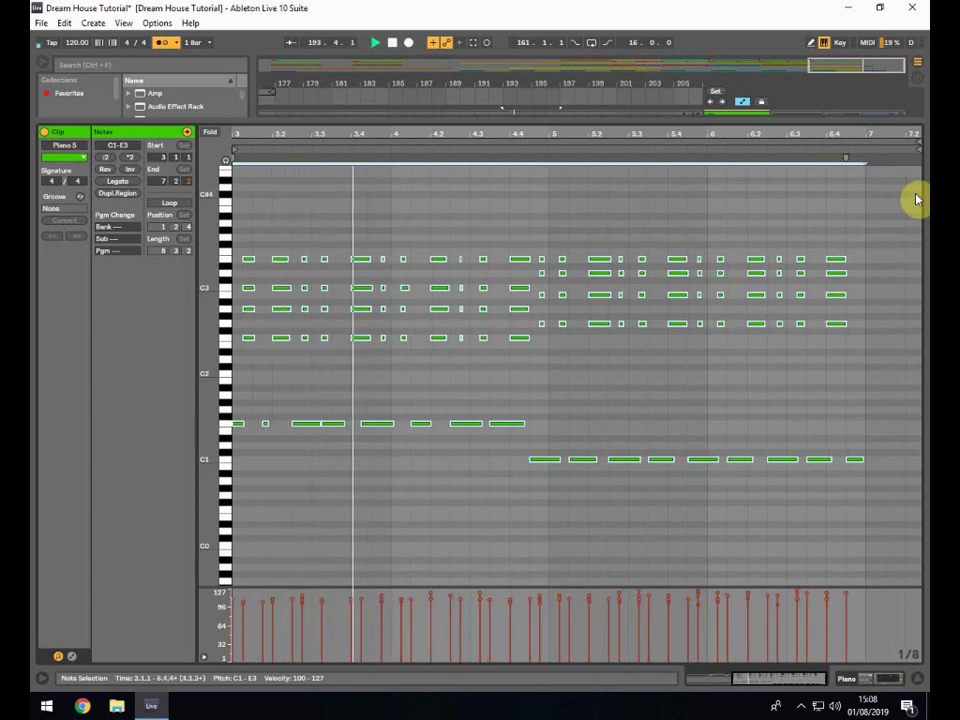
Shift the F1 bass note just before bar 4 of the Piano 5 clip to start at 3.4.3, checking it by playback
click(313, 486)
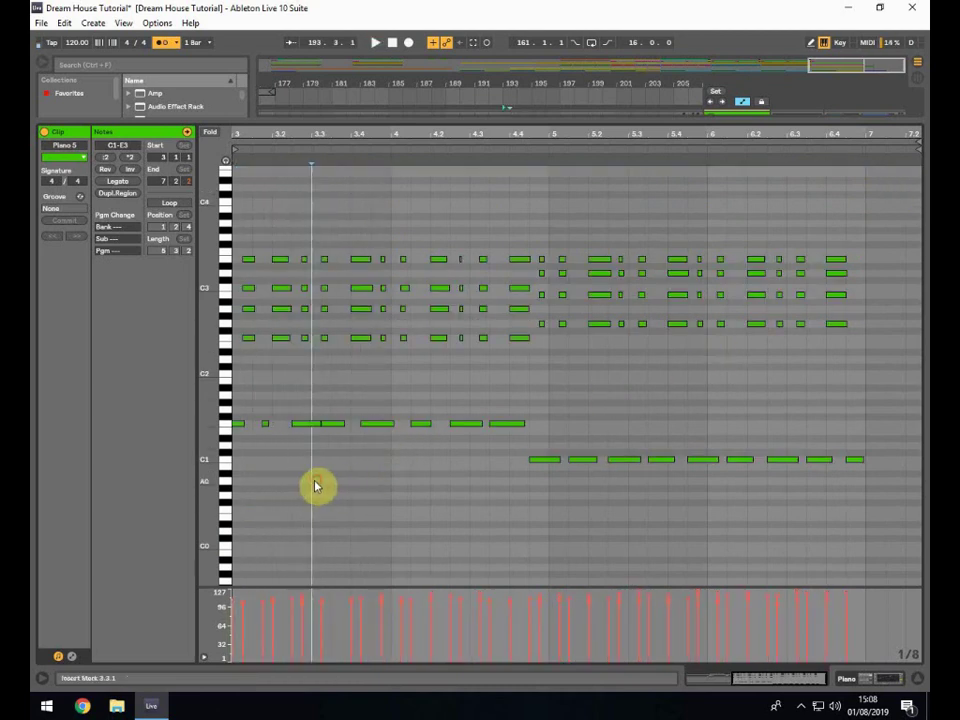
click(362, 426)
key(space)
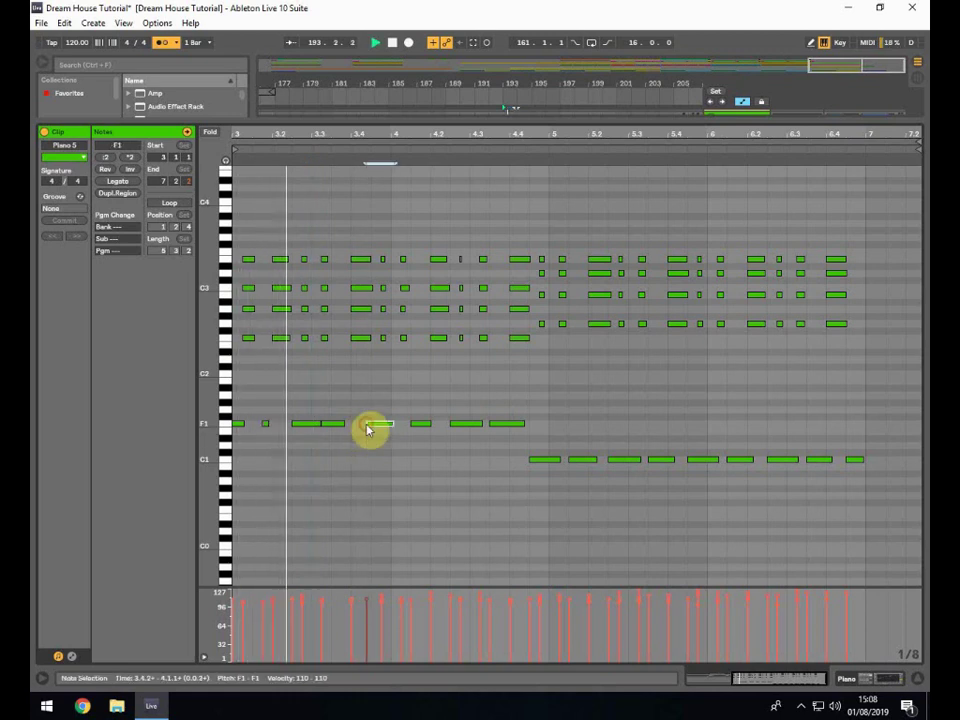
key(space)
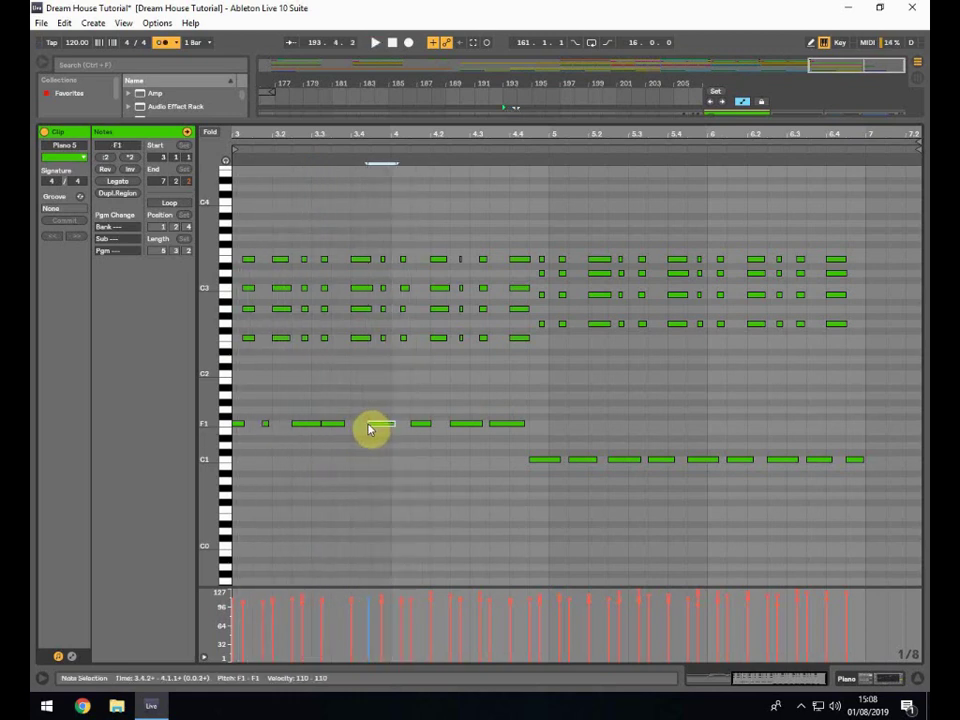
click(368, 425)
click(372, 425)
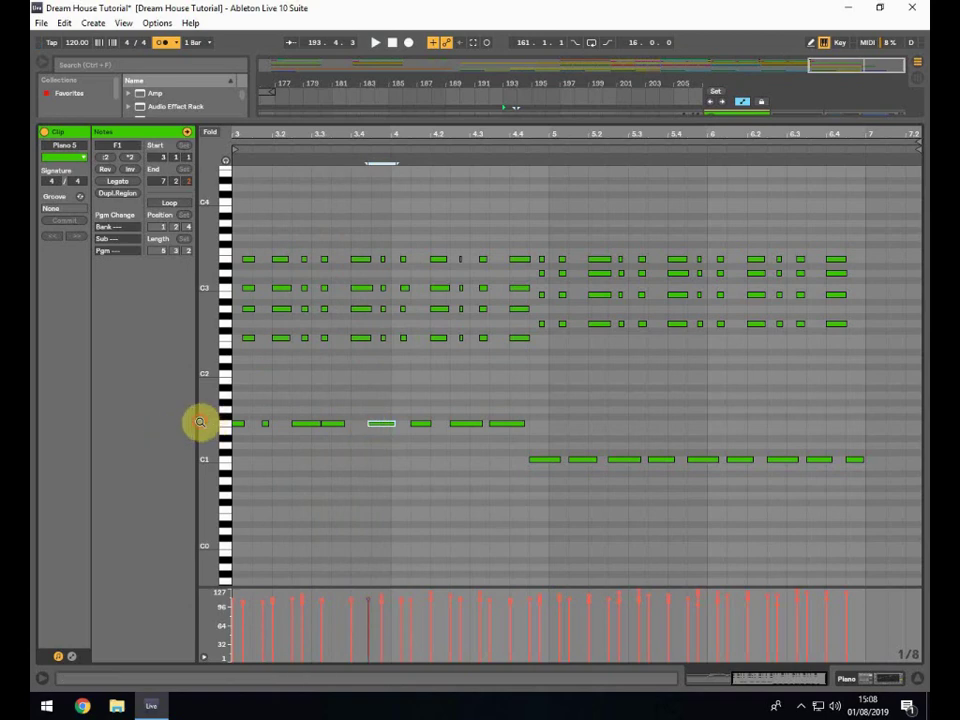
drag(200, 422, 230, 442)
key(space)
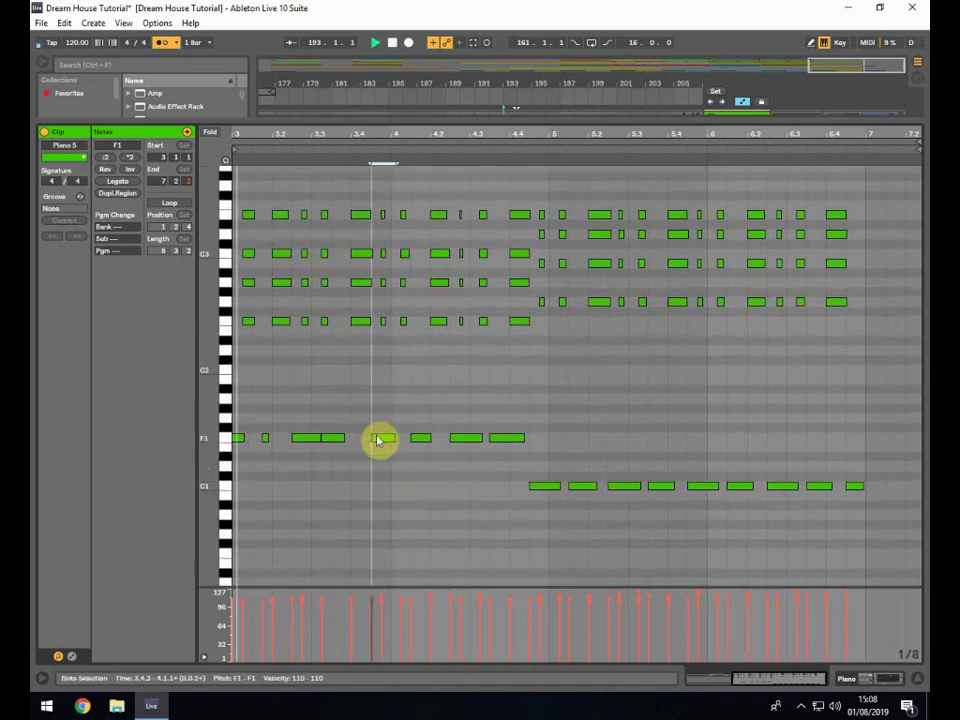
Shorten the F1 note at 3.2.3, move the following one to 3.3.3, and lengthen the one at 3.4.3 to about 4.1.2
click(308, 438)
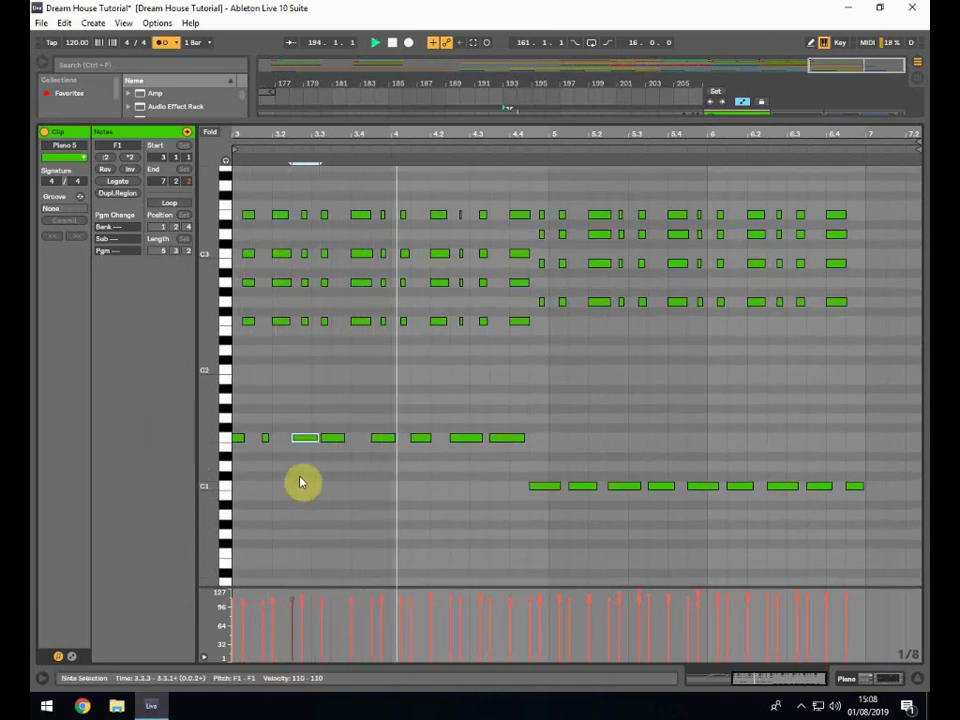
drag(332, 442, 342, 441)
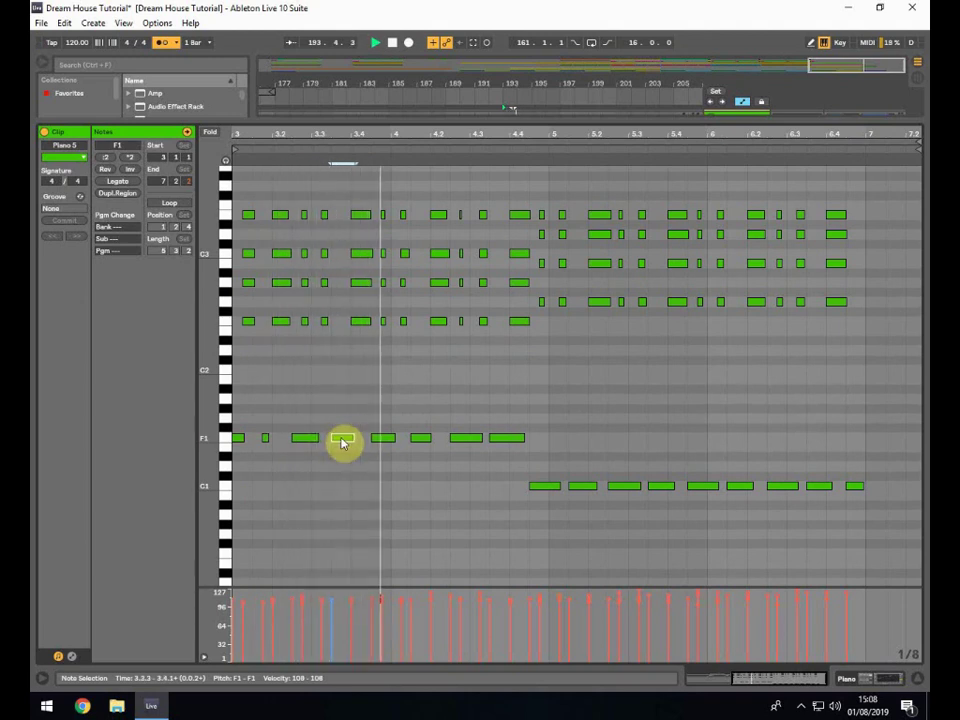
click(398, 438)
drag(405, 438, 409, 440)
key(space)
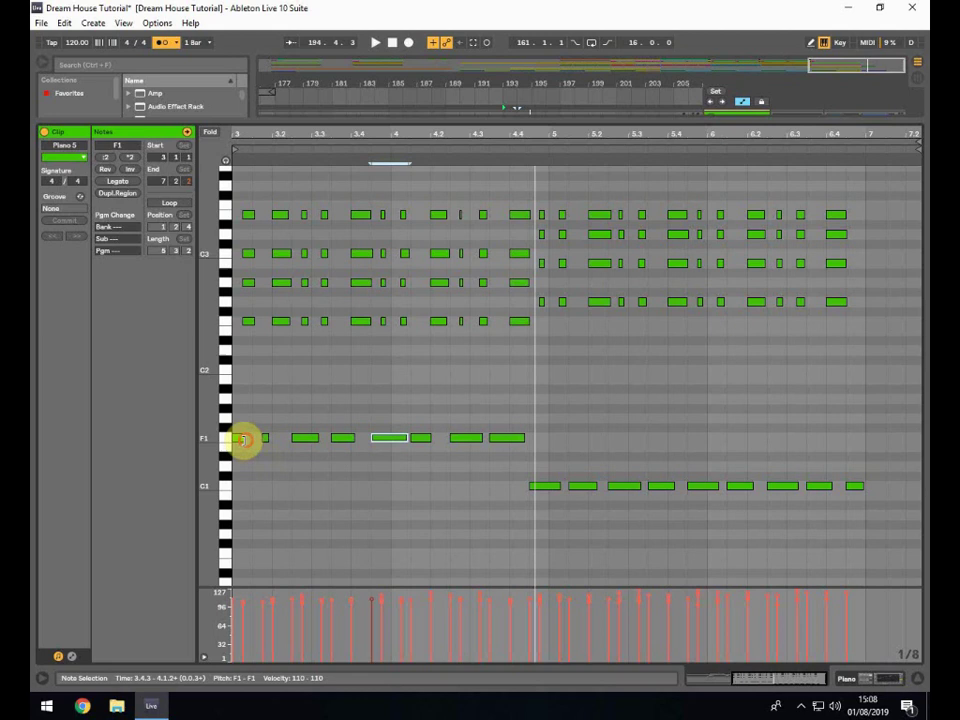
Lengthen the other short F1 bass notes until they nearly meet, extend the last to 4.4.3, and play the clip back
drag(244, 438, 367, 438)
key(space)
key(space)
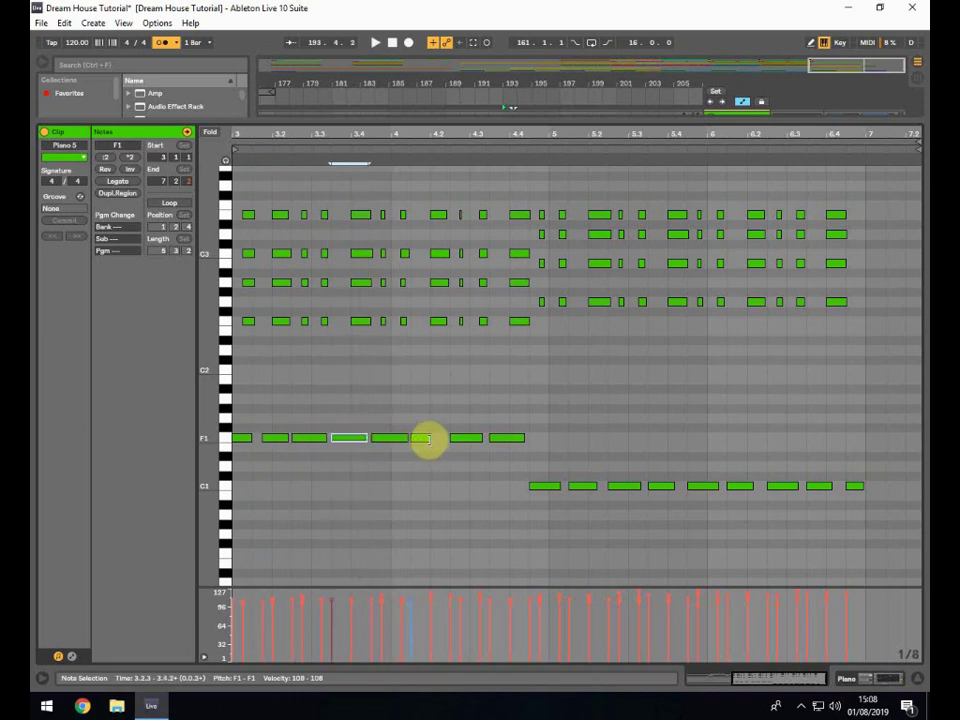
drag(427, 440, 447, 440)
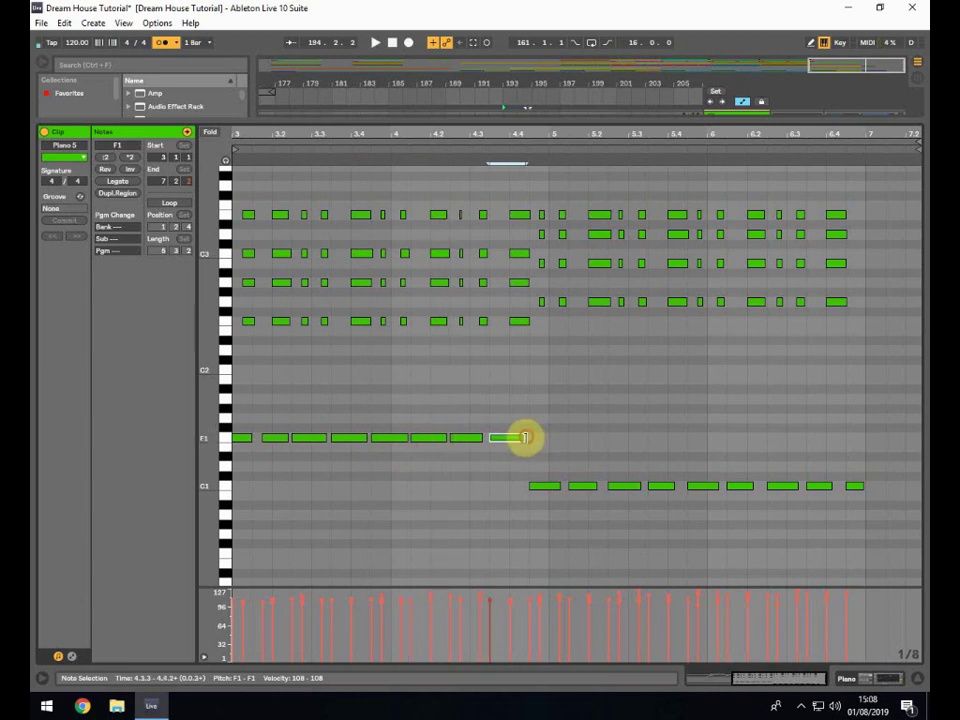
key(space)
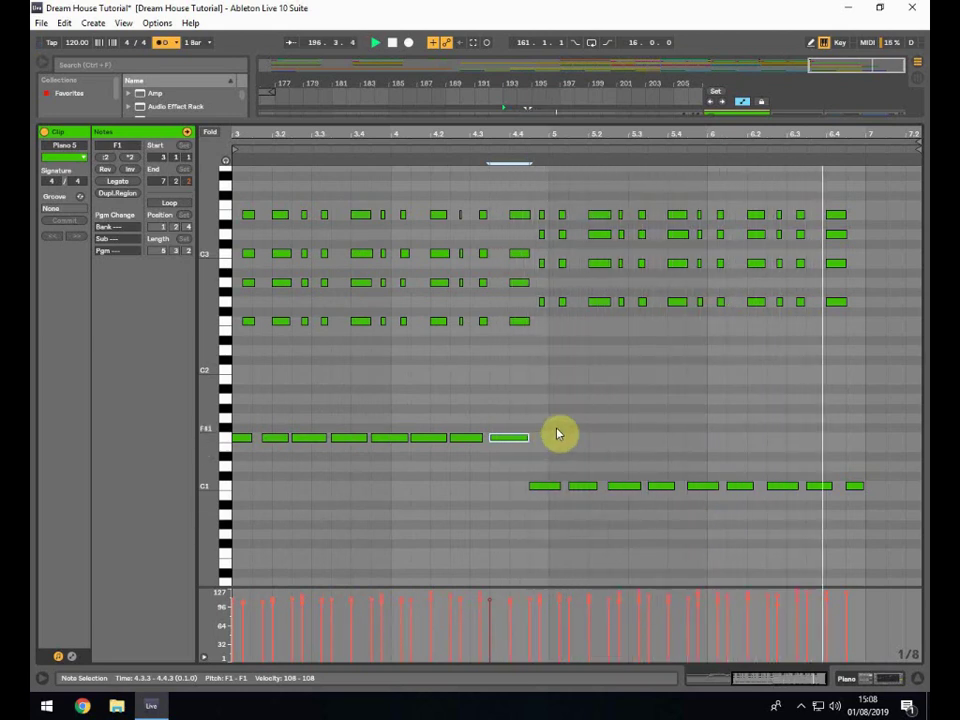
Trim the Piano 5 clip to end at bar 197 and duplicate it directly after itself up to bar 201
click(917, 681)
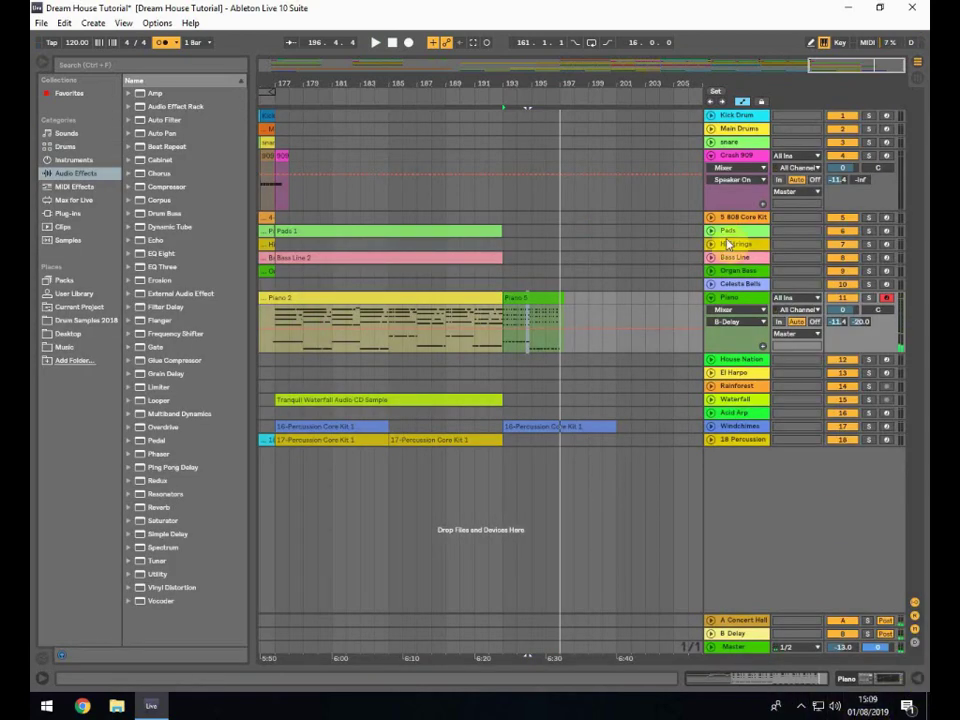
click(546, 311)
click(553, 297)
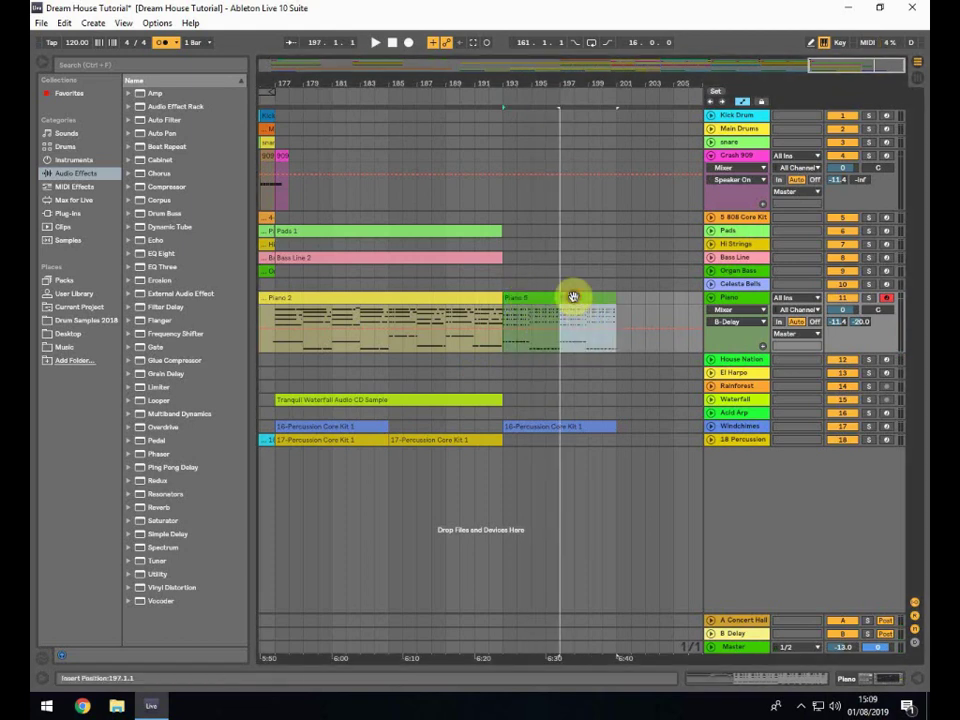
key(ctrl+d)
Play the arrangement from bar 190 and inspect the Windchimes clip that starts at bar 193
click(471, 284)
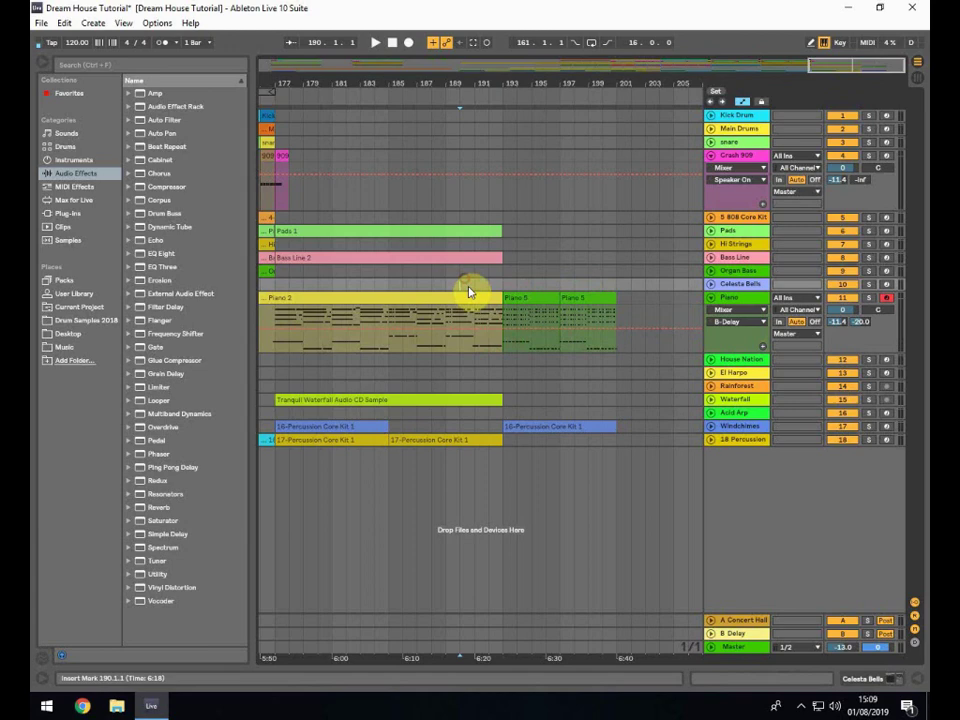
key(space)
drag(454, 84, 547, 56)
click(621, 413)
double_click(616, 426)
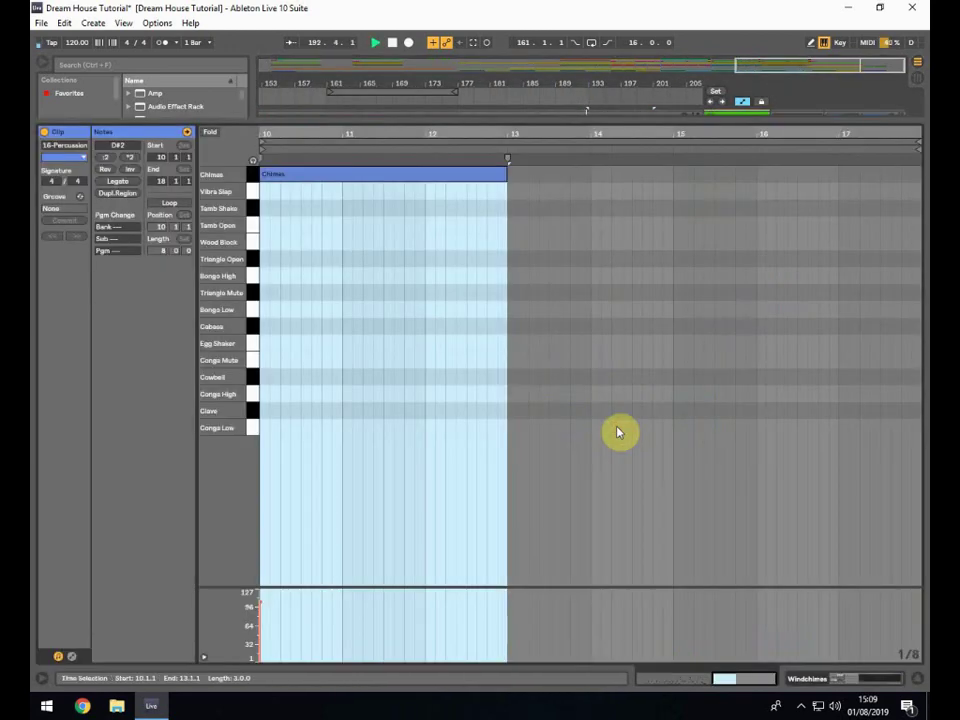
click(917, 679)
click(603, 373)
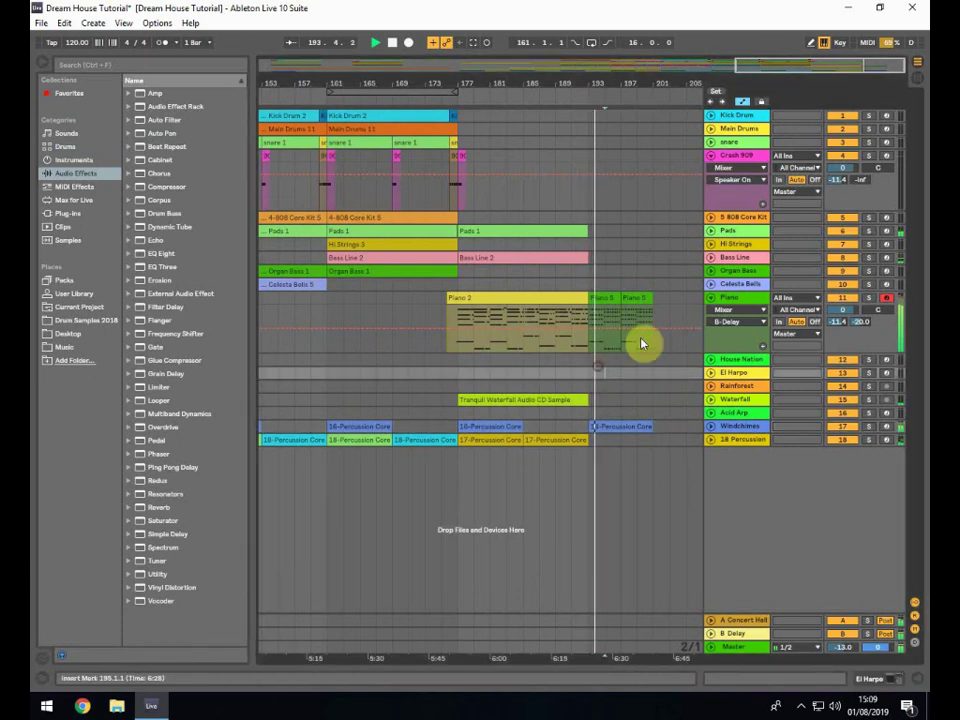
Fold the Piano track to a single row while listening to the Piano 5 section, and stop playback
click(711, 299)
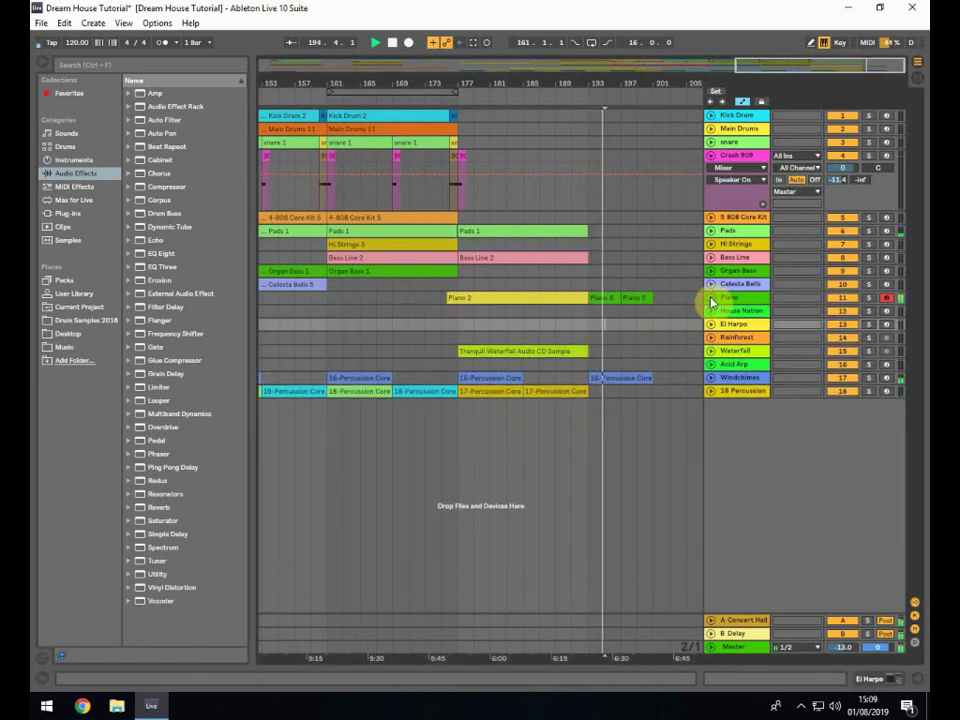
click(602, 297)
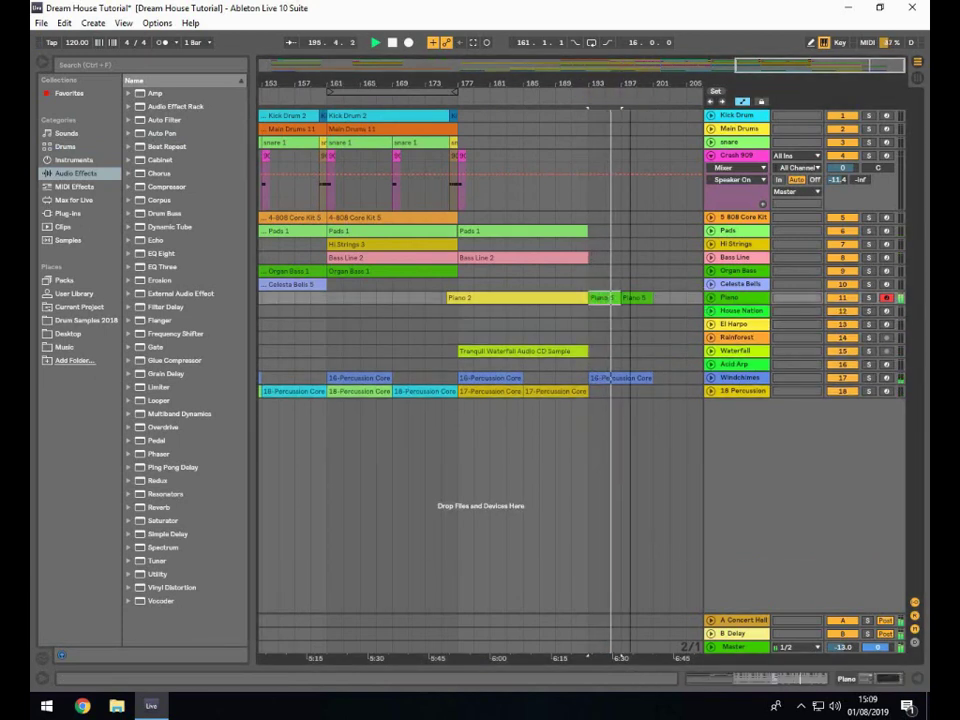
click(594, 325)
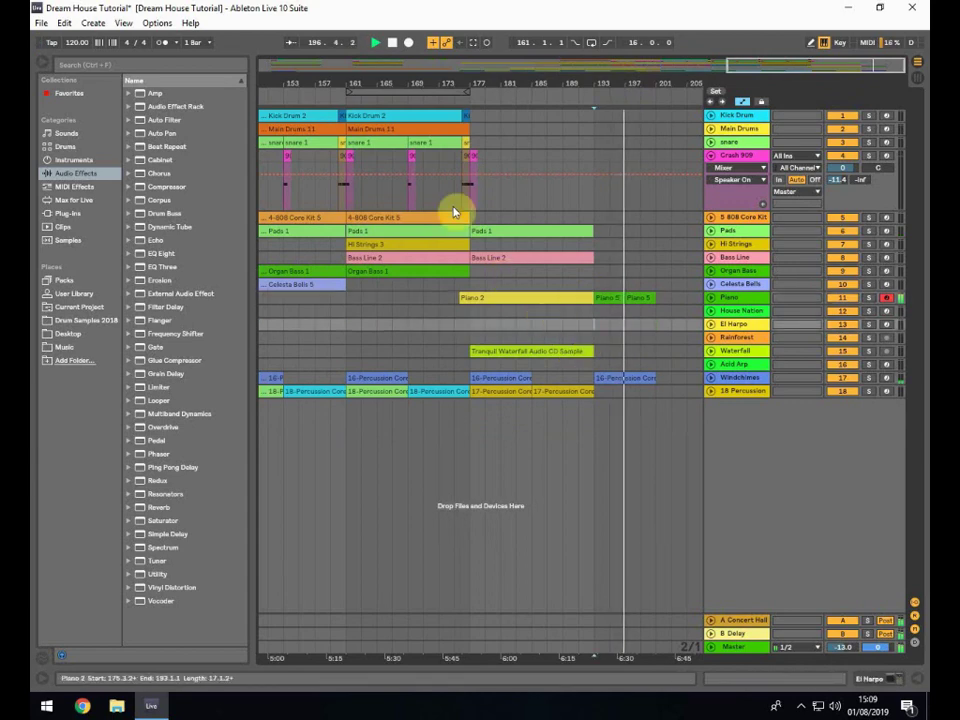
key(space)
Copy the four-note chord at 6.2.4 in the first Piano 5 clip to the gap just before the clip's end, and play the result
click(617, 297)
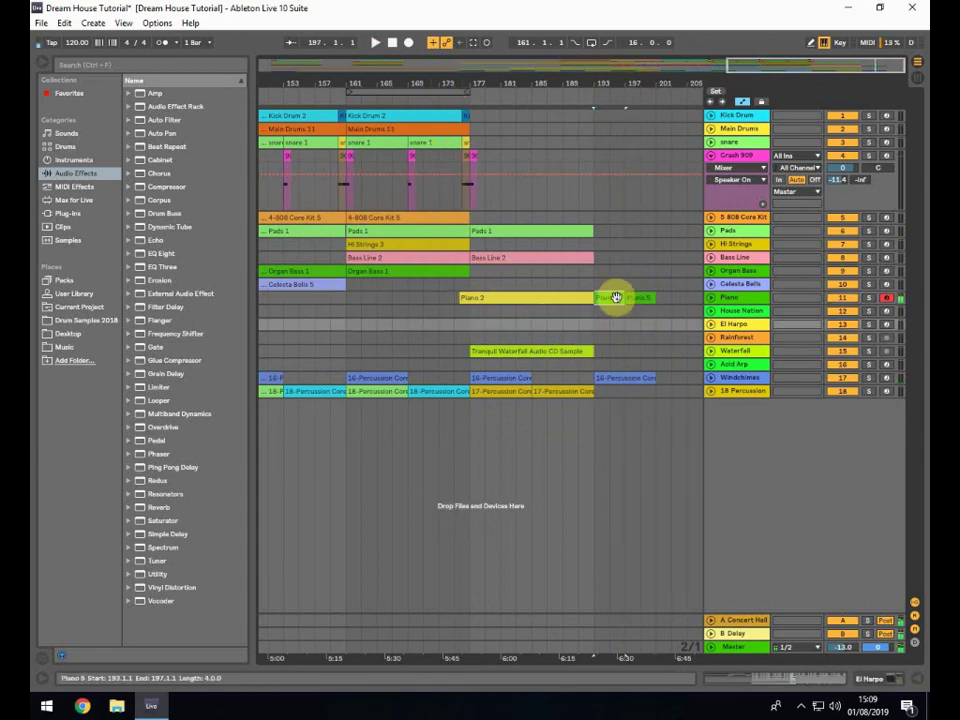
double_click(616, 297)
click(814, 433)
key(space)
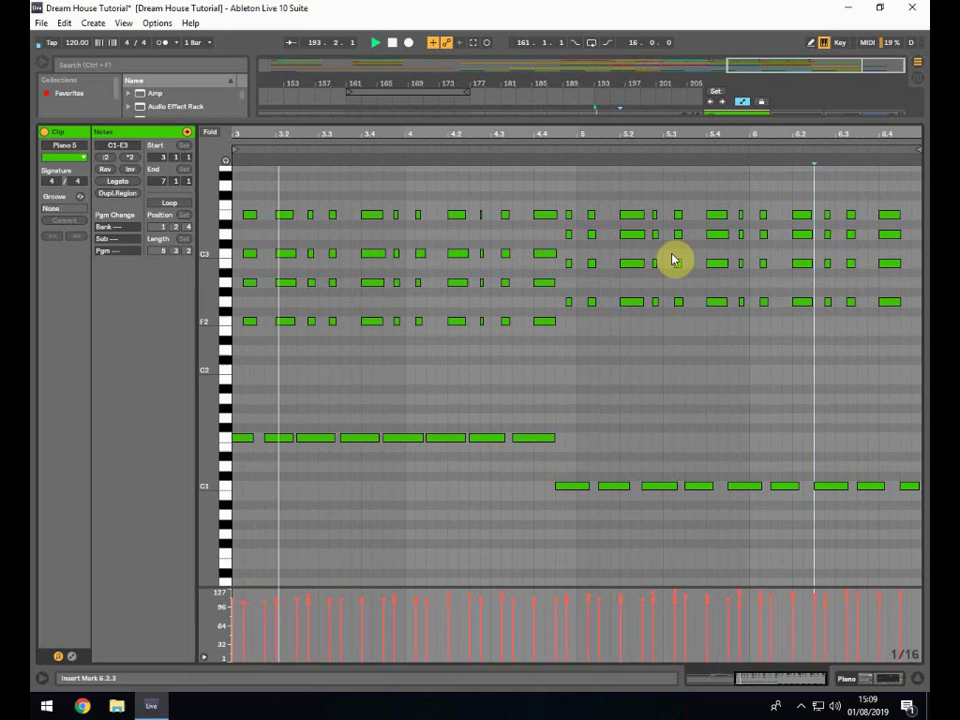
drag(905, 133, 905, 190)
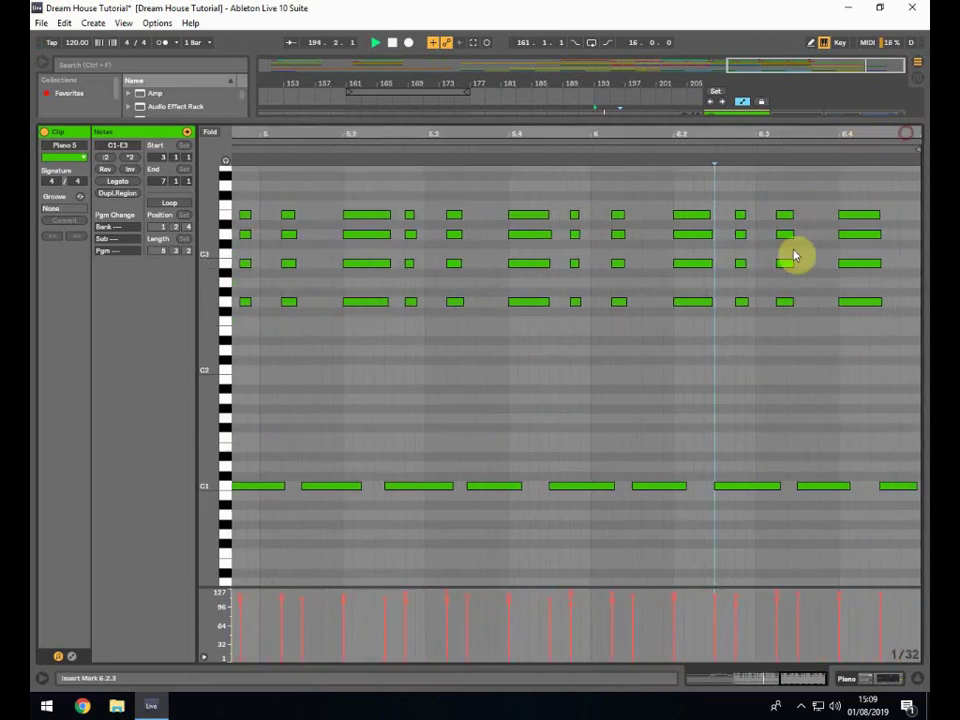
key(space)
drag(744, 334, 744, 218)
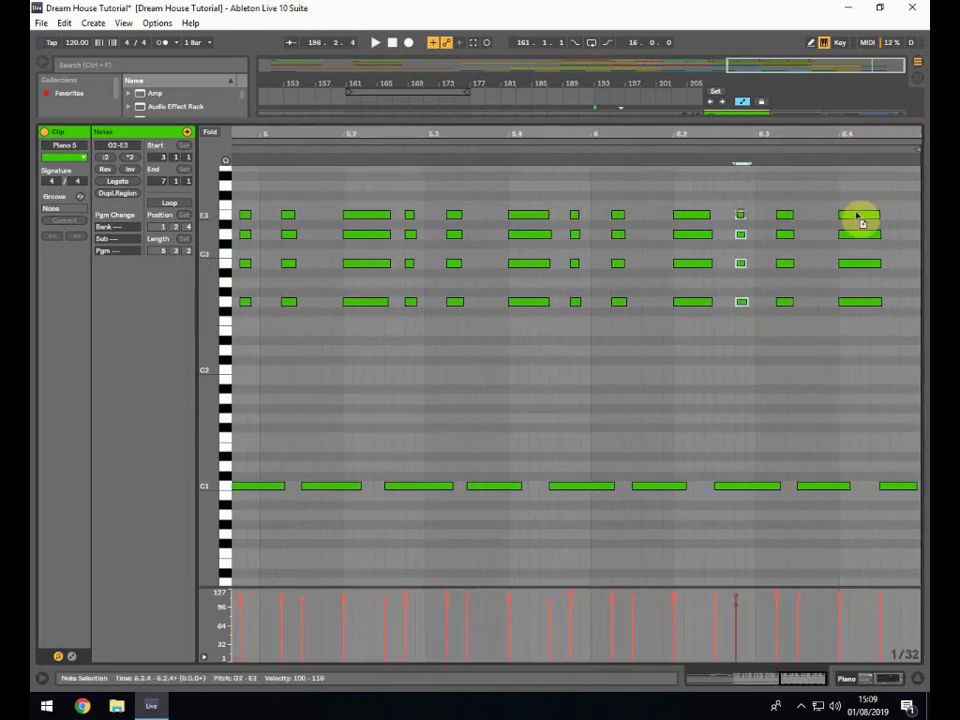
drag(857, 216, 904, 216)
click(659, 150)
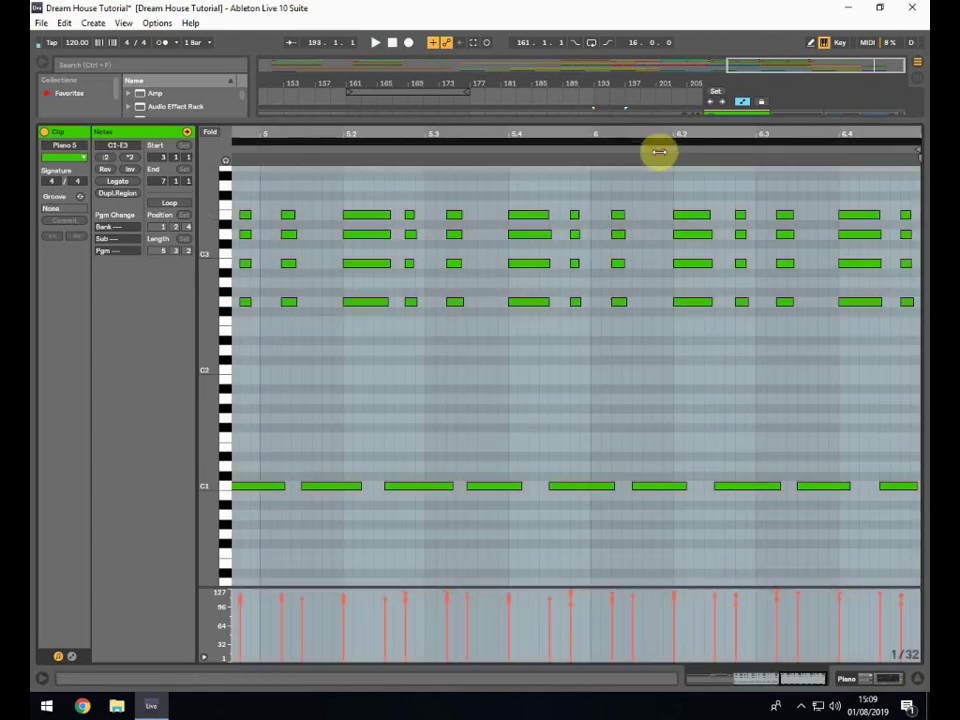
click(659, 152)
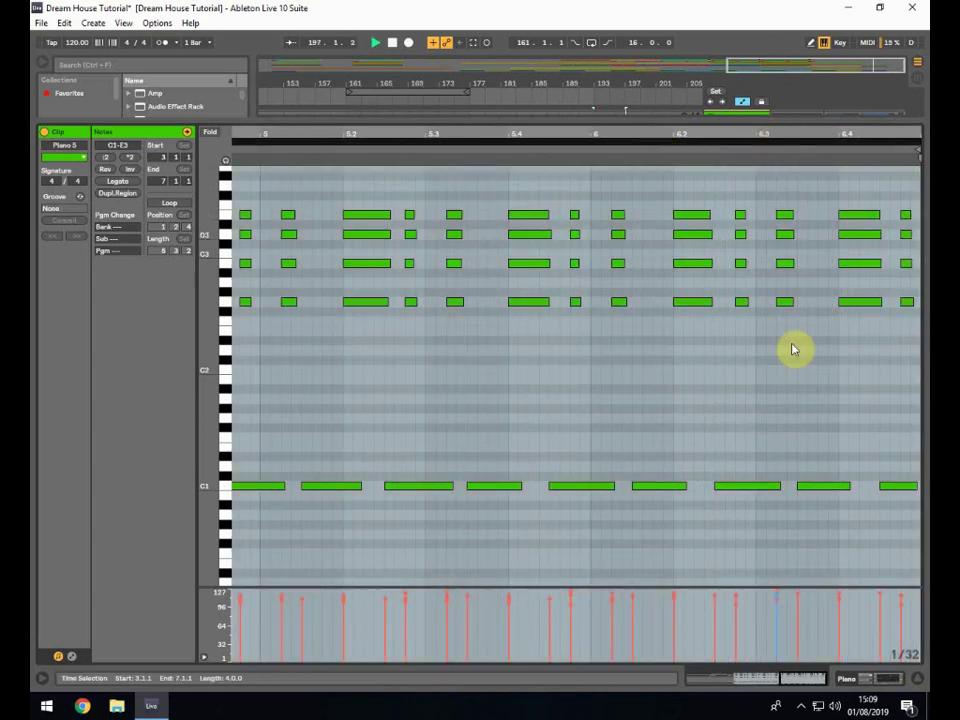
key(space)
Duplicate the edited Piano 5 clip over bars 197 to 201 in place of the old copy
click(915, 678)
click(450, 311)
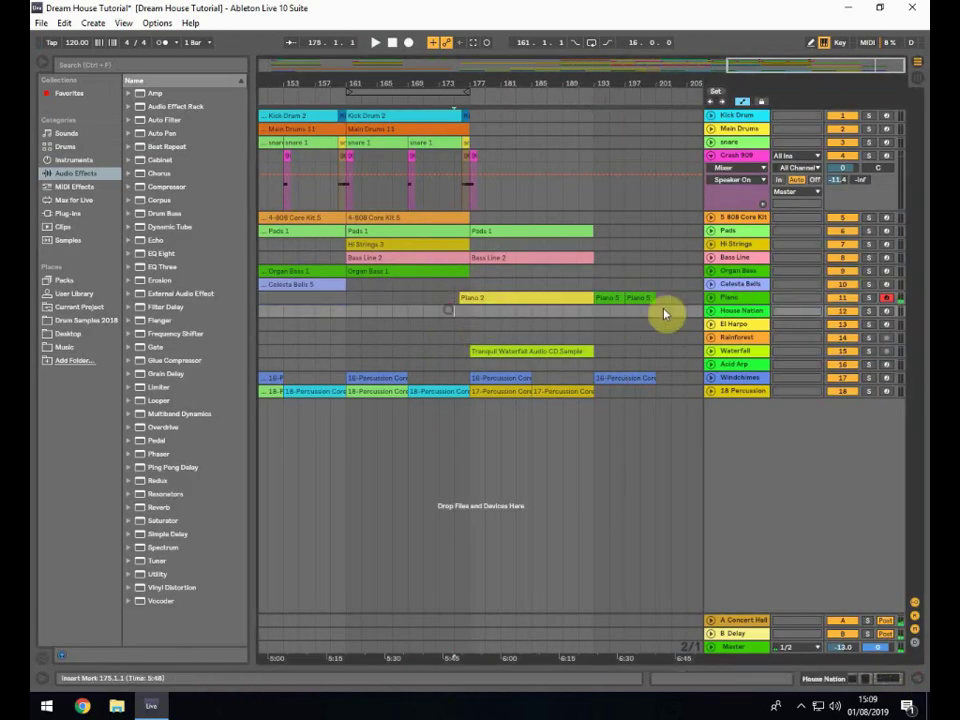
click(580, 314)
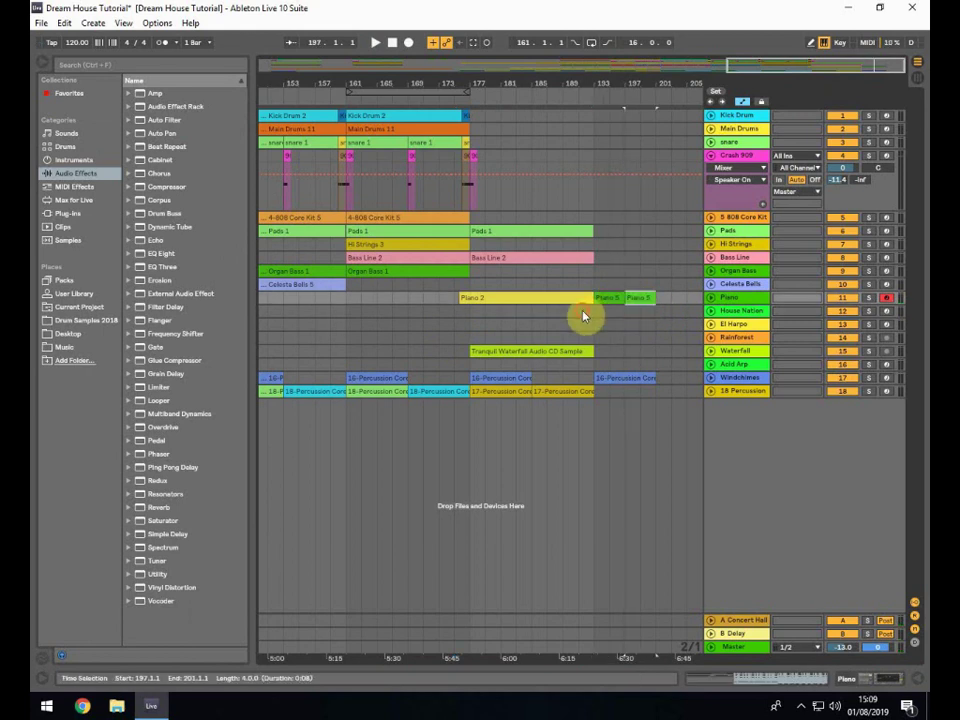
Play the arrangement from bar 191, fold the Crash 909 track, and arm the Hi Strings track to try a part
key(space)
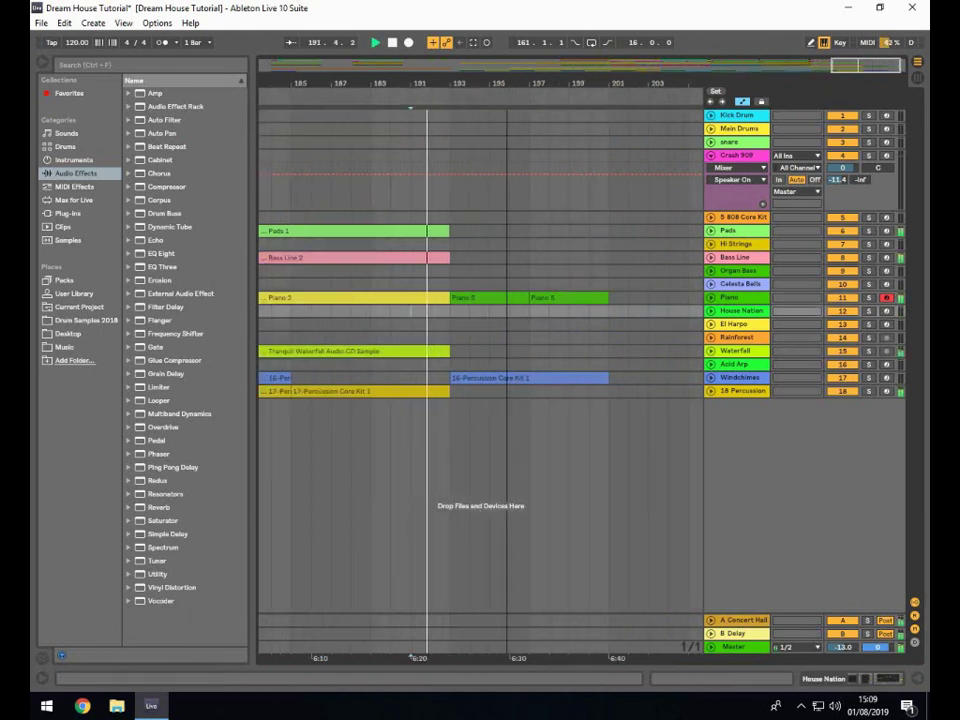
click(712, 156)
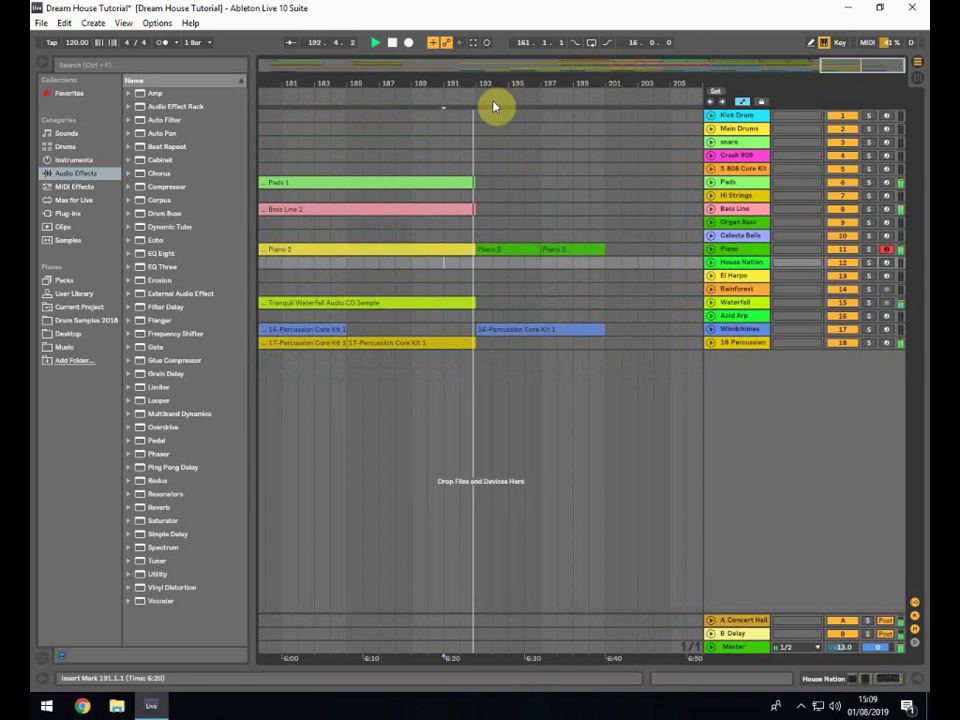
drag(562, 90, 562, 80)
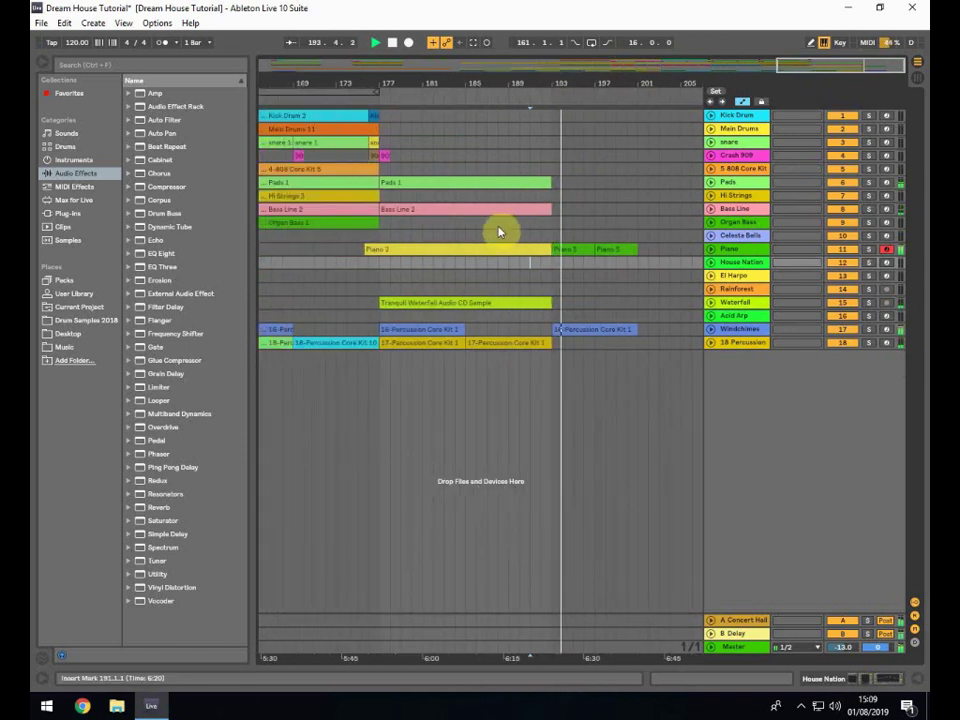
click(887, 196)
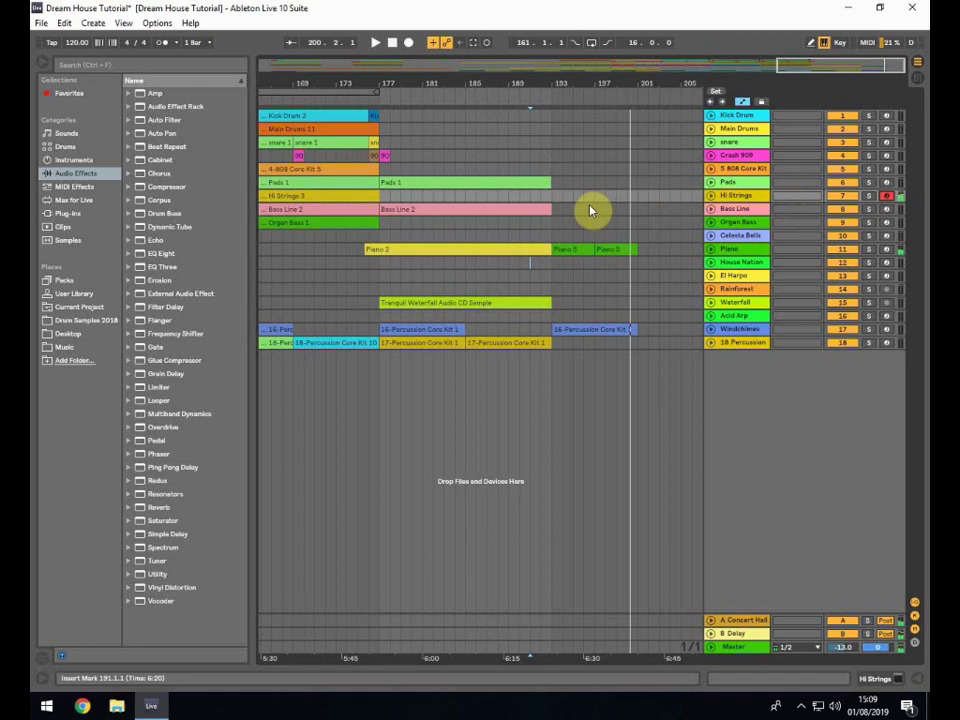
Examine the chord and bass note names in the first Piano 5 clip, and shrink the note view until all tracks show again
click(556, 254)
double_click(558, 254)
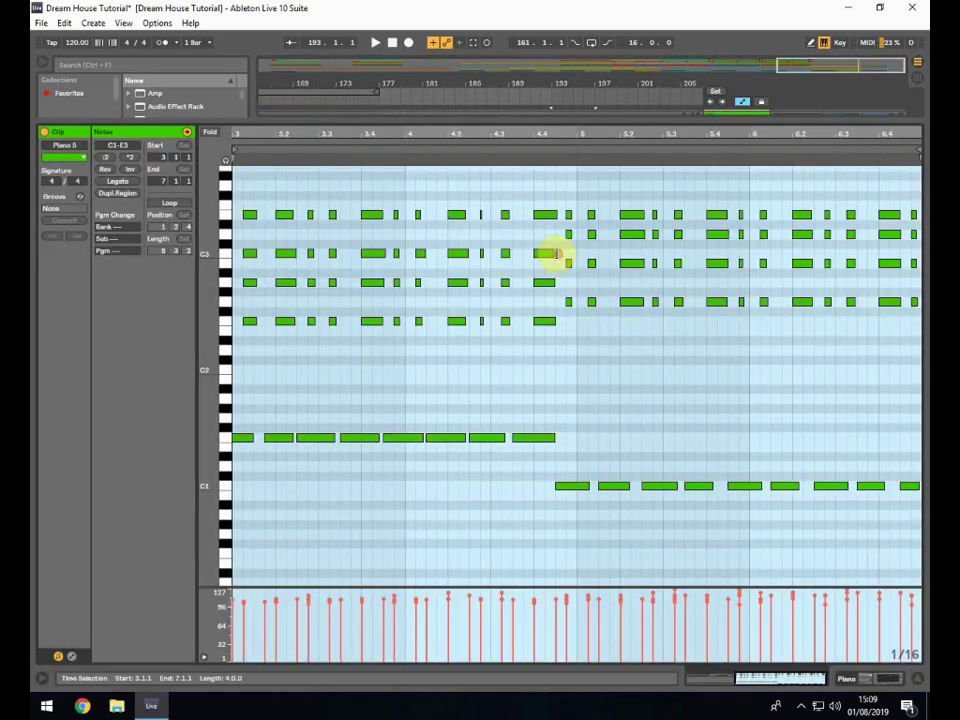
click(241, 519)
click(224, 320)
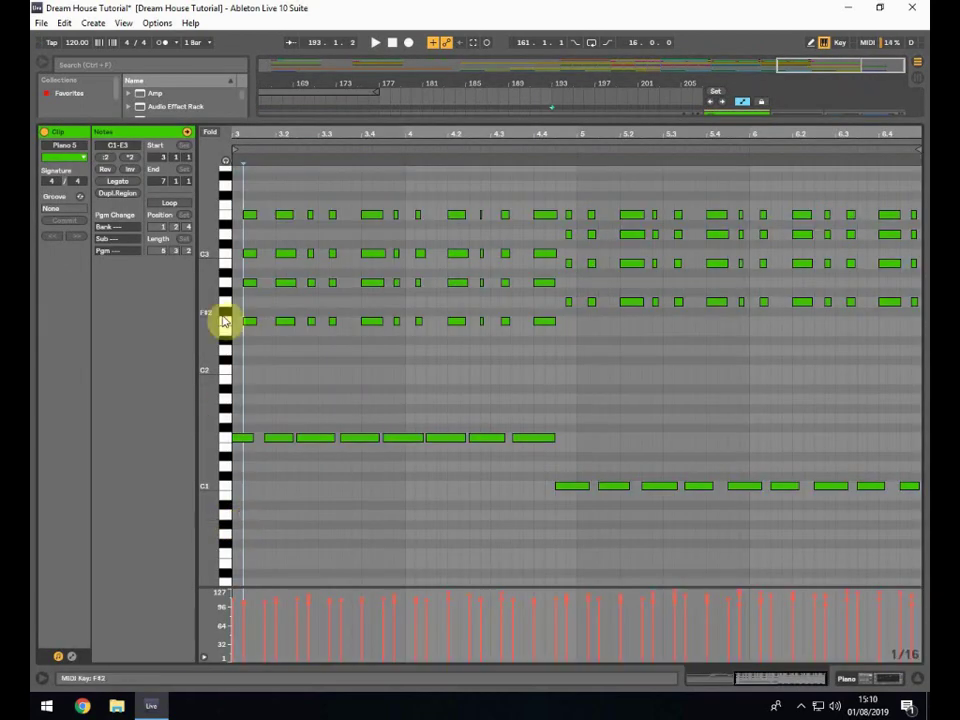
drag(208, 319, 240, 345)
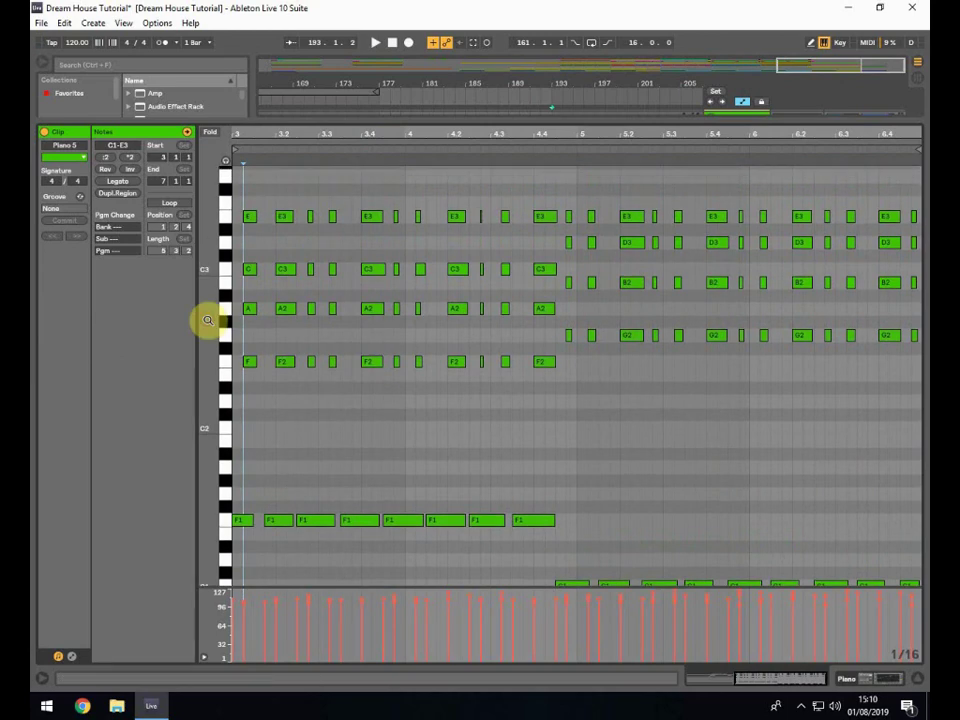
drag(453, 120, 453, 169)
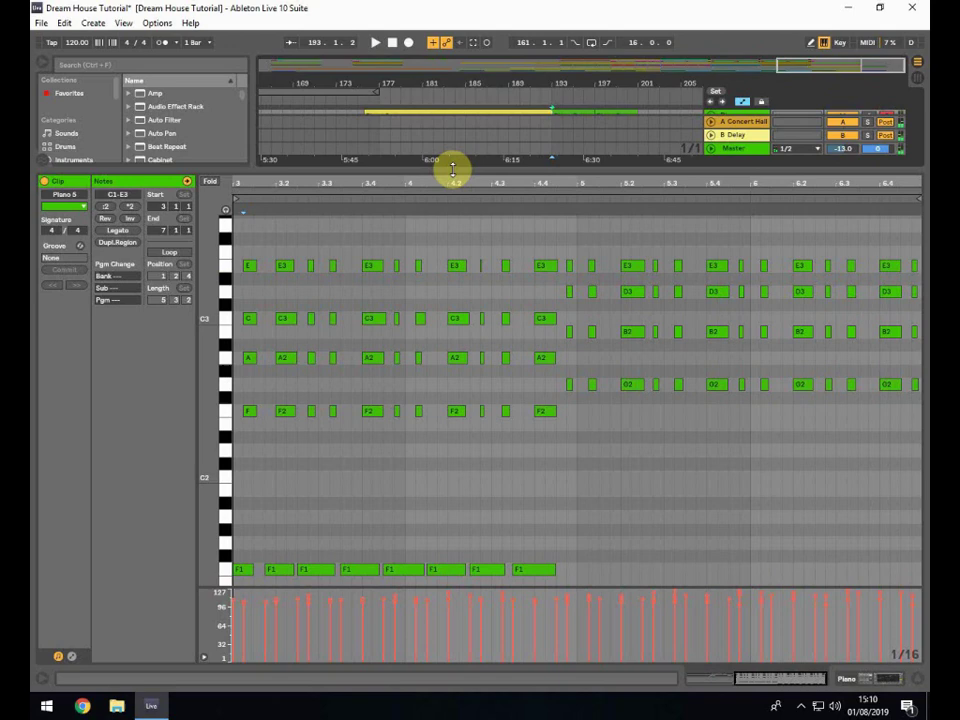
drag(452, 168, 452, 313)
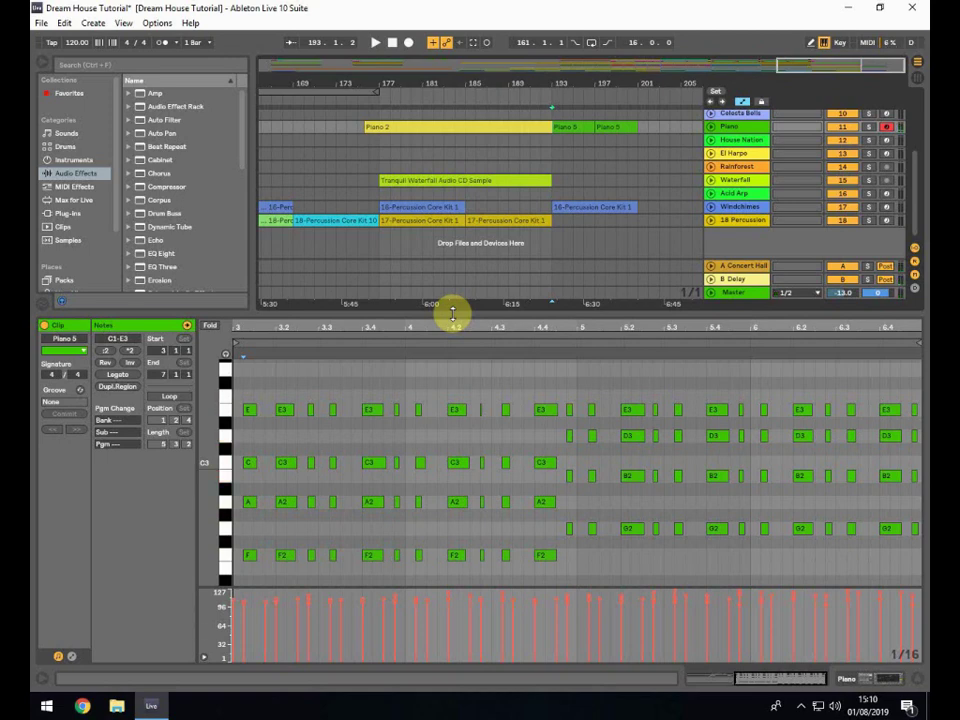
drag(452, 313, 452, 512)
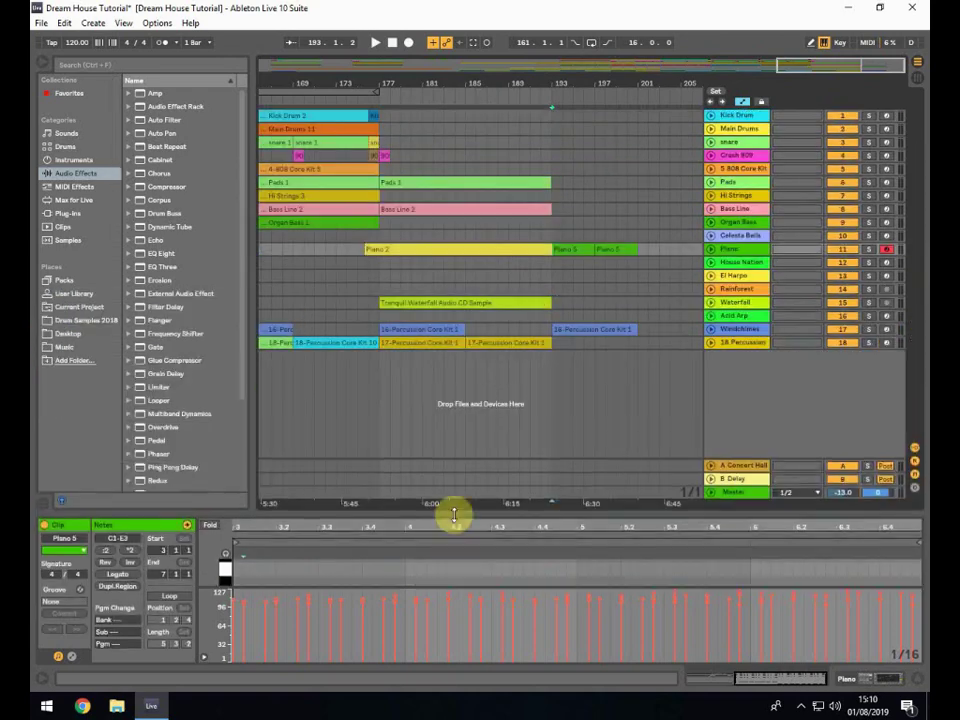
Arm the Hi Strings track and record a melody of F5, C5, F5, G5 and C5 from bar 192 to bar 201
click(548, 328)
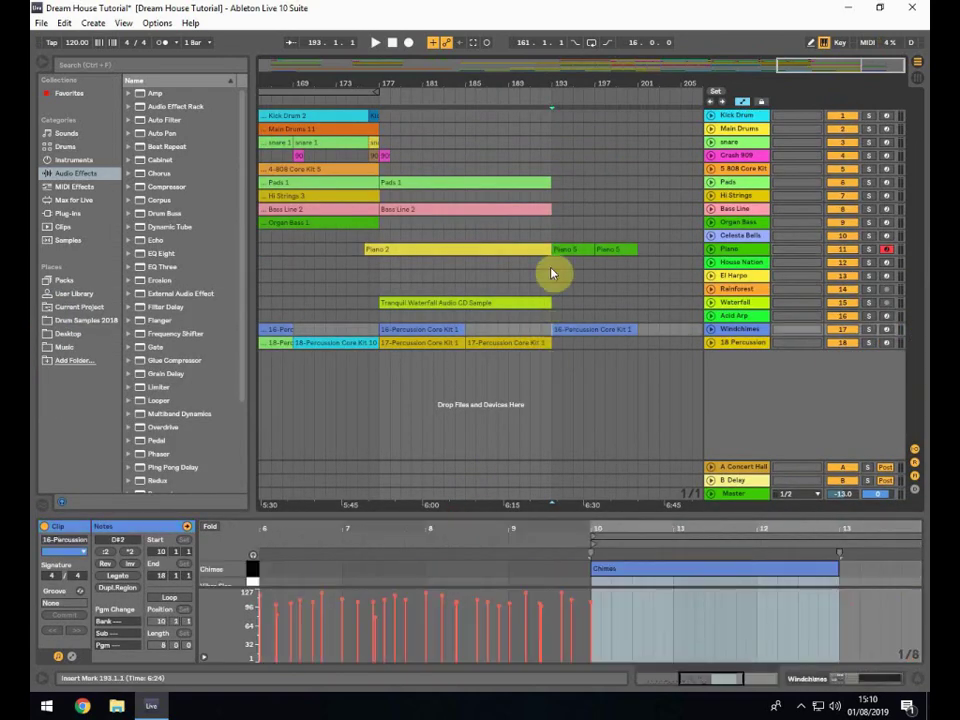
click(551, 265)
click(757, 200)
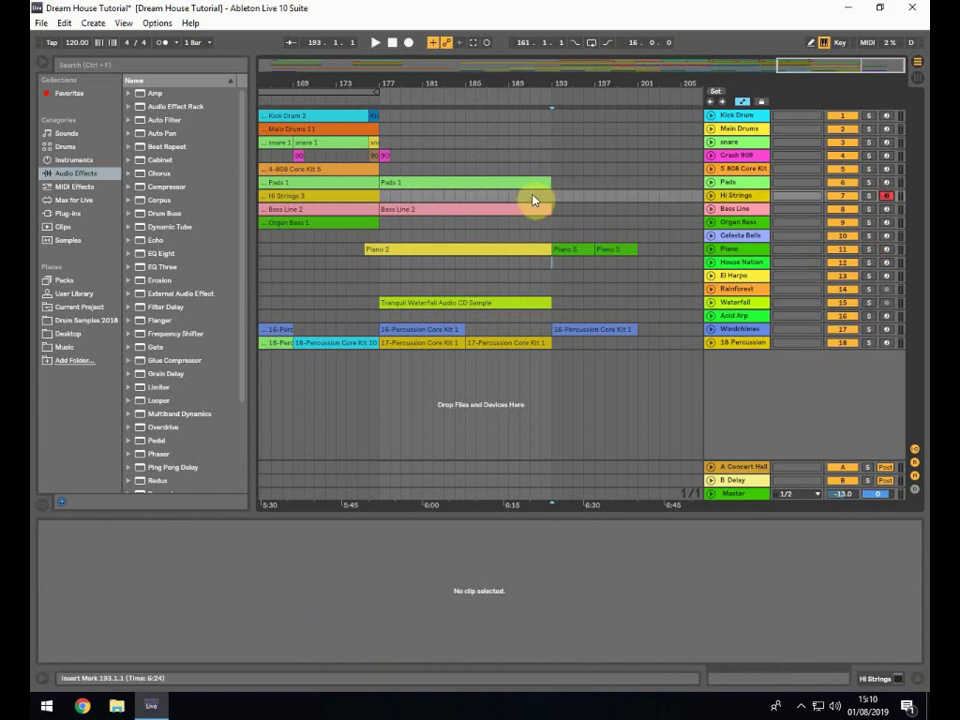
click(408, 42)
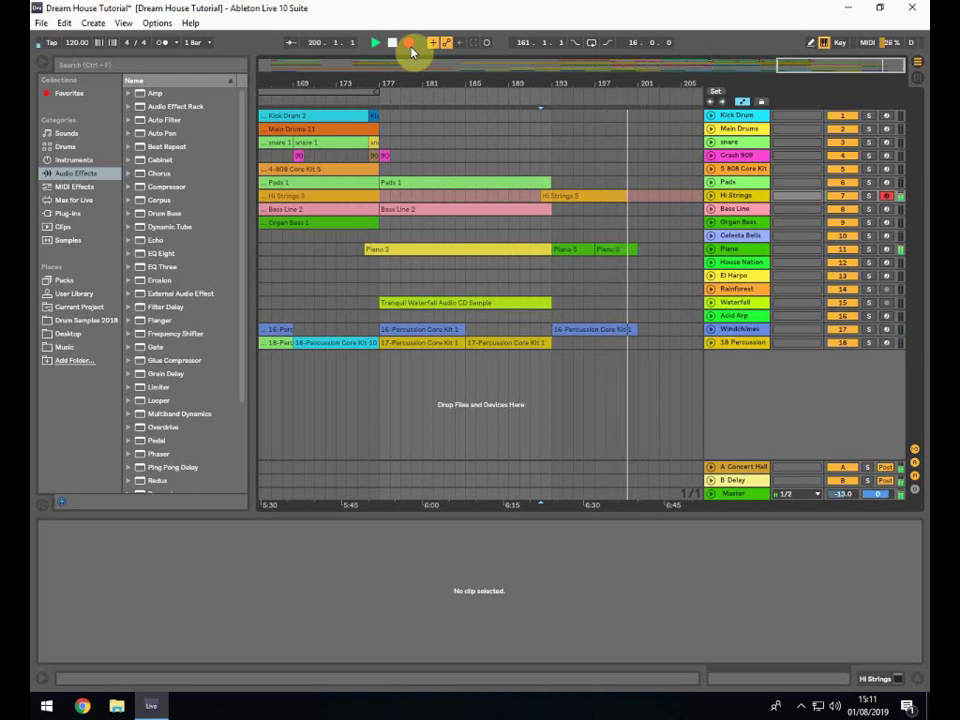
key(space)
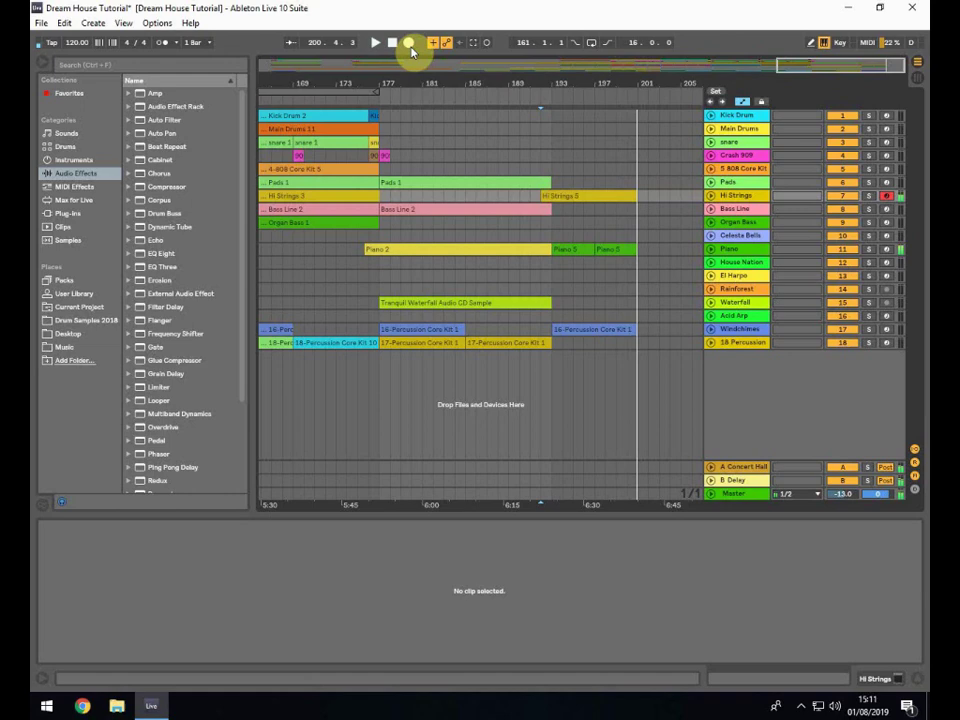
Trim the Hi Strings 5 clip to start at bar 193 and quantize all of its notes
click(547, 205)
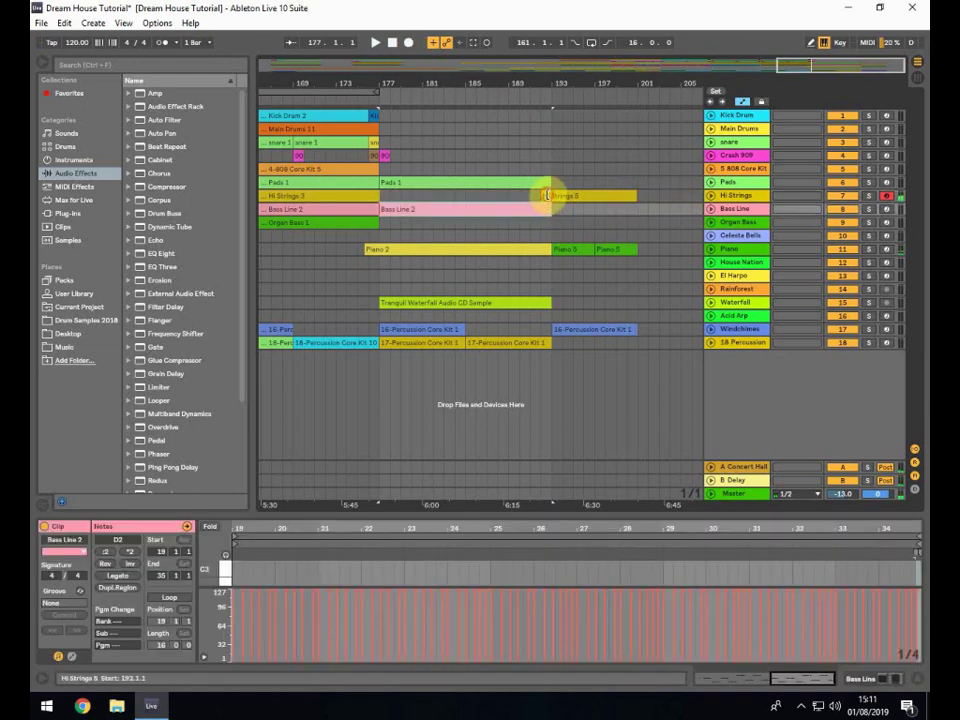
click(547, 194)
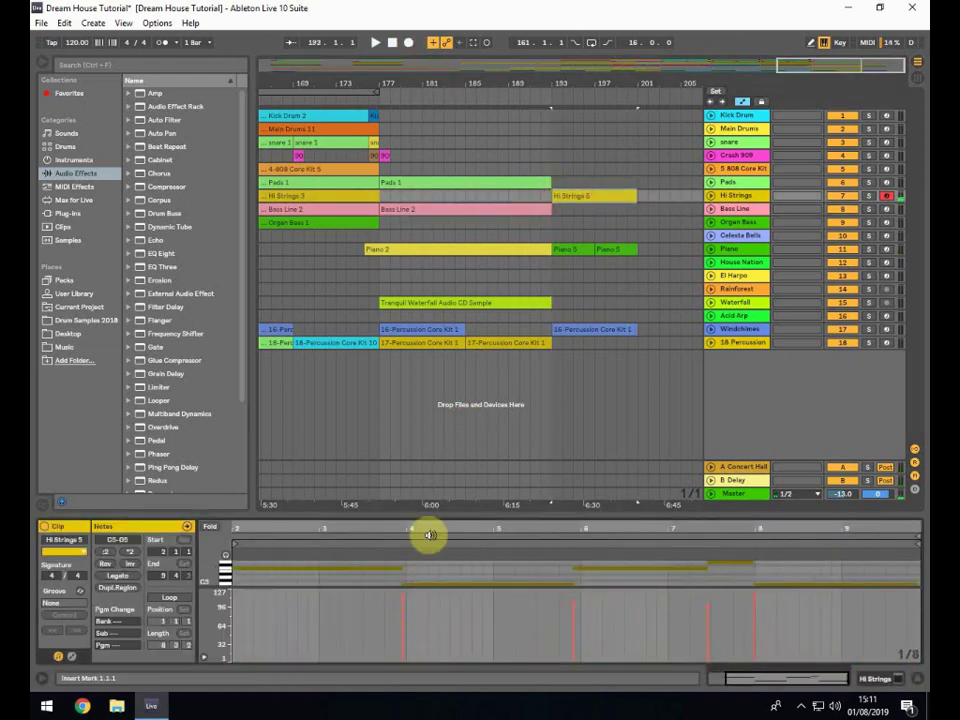
drag(430, 535, 420, 231)
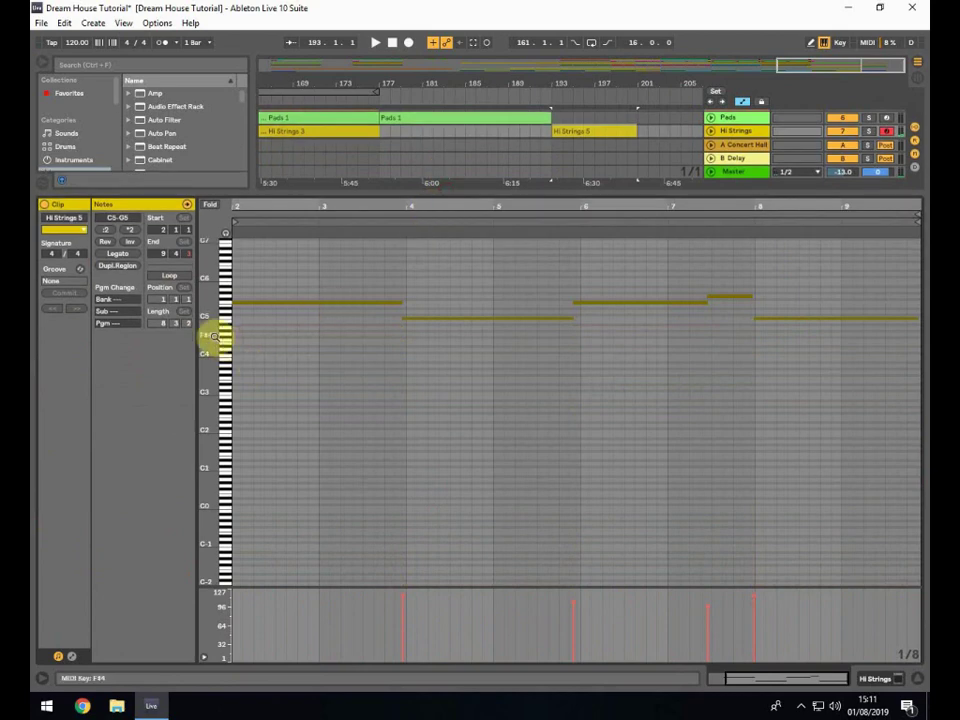
drag(213, 336, 256, 338)
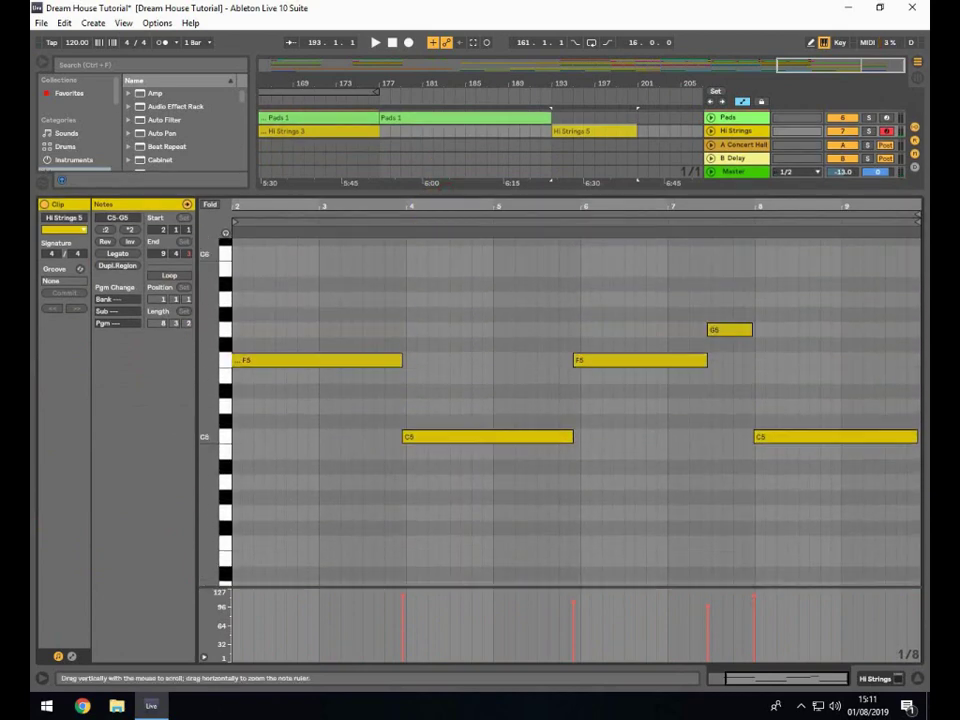
drag(283, 544, 925, 315)
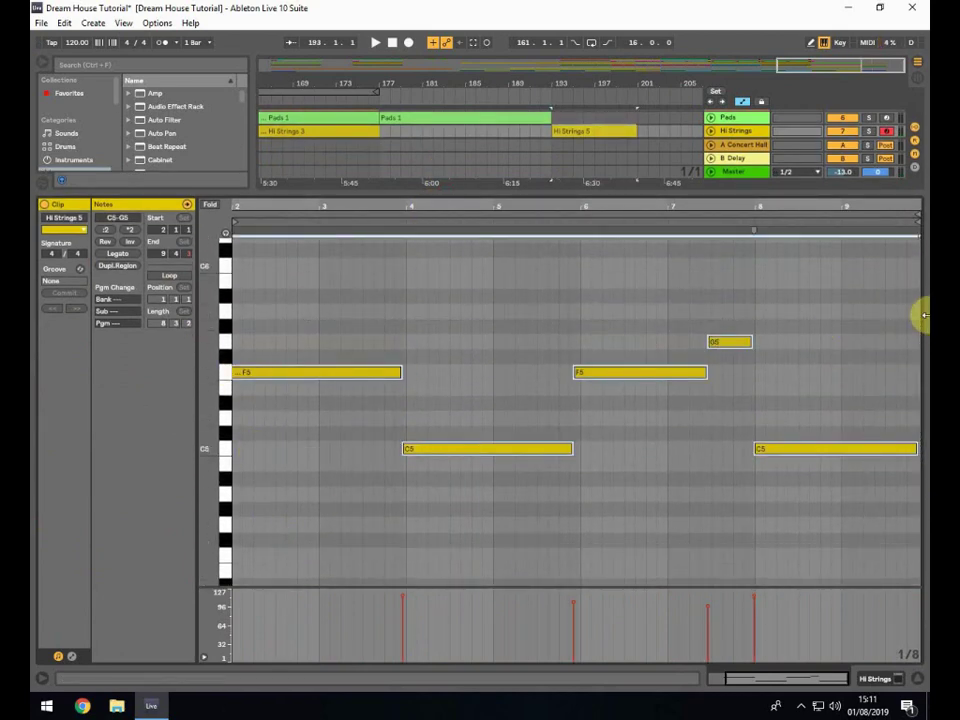
Start the first F5 at 2.1.1, nudge the first C5, second F5 and G5 slightly later, and lengthen notes to close the gaps between them
click(414, 448)
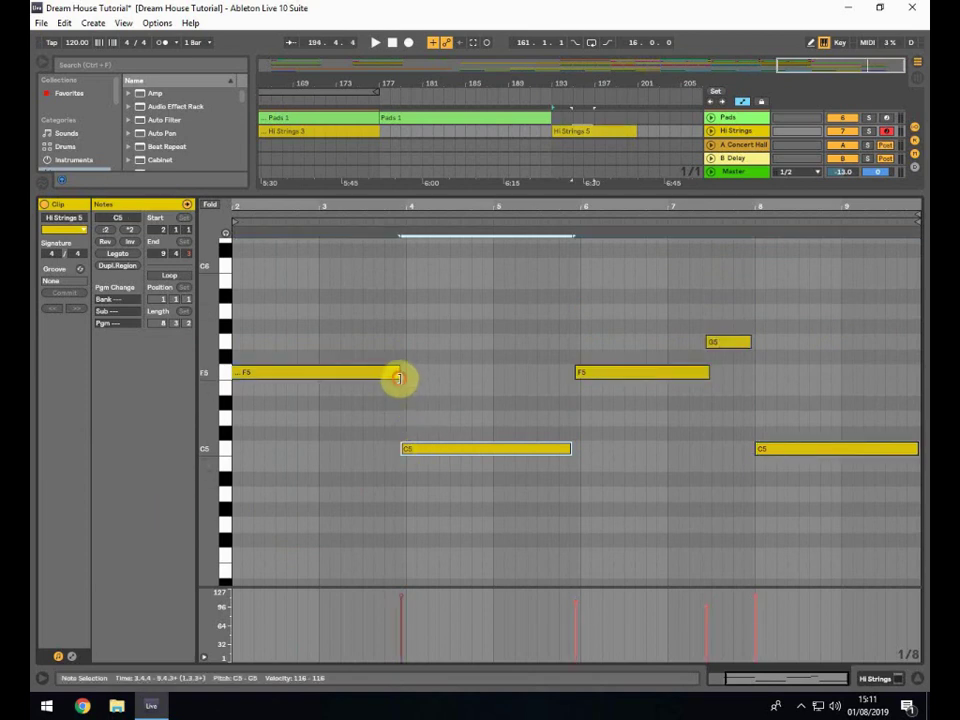
drag(399, 378, 404, 377)
drag(414, 452, 423, 452)
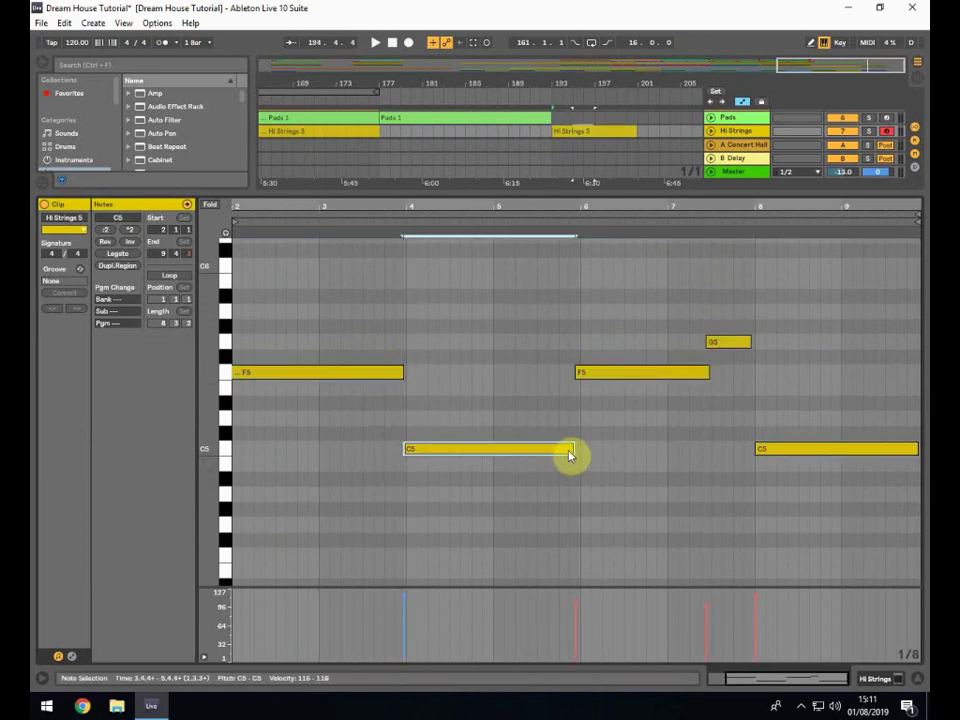
drag(570, 450, 574, 450)
click(589, 377)
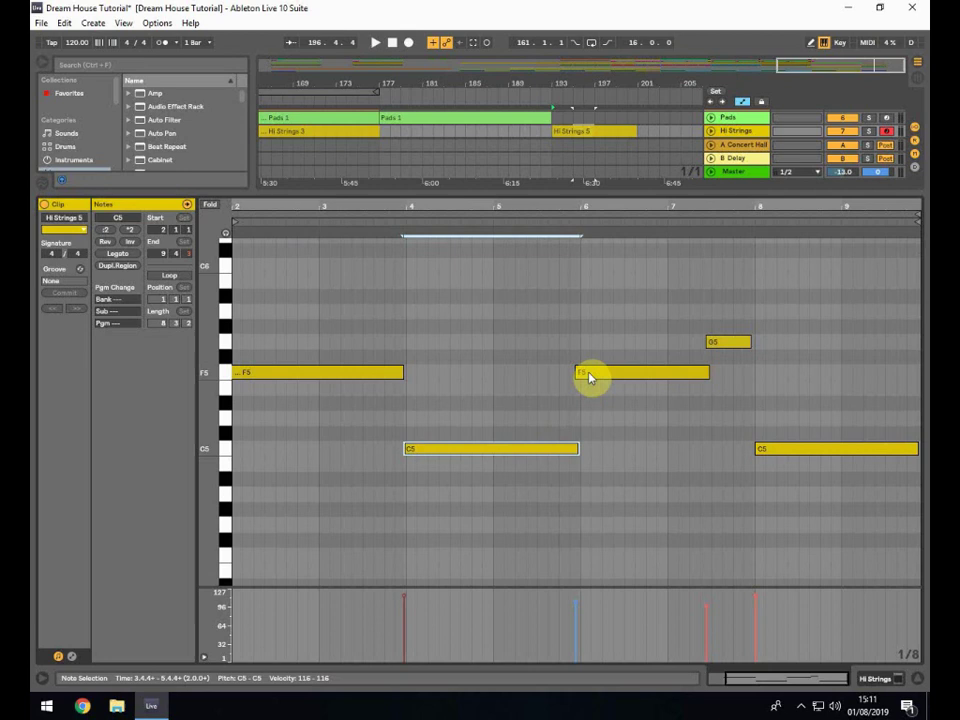
drag(722, 343, 726, 345)
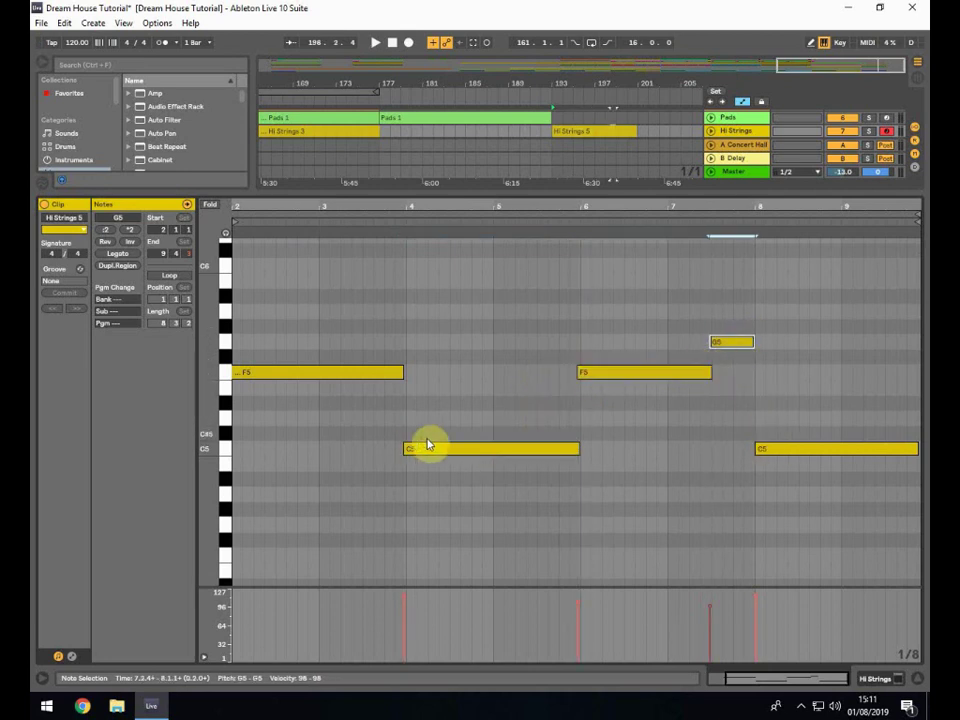
drag(259, 208, 346, 208)
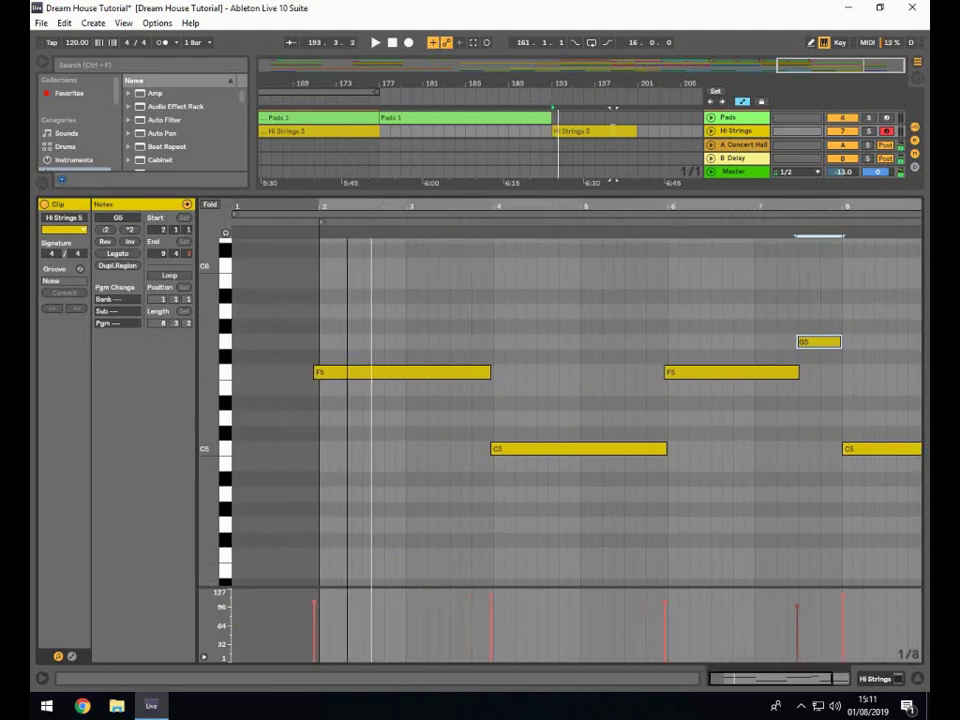
drag(315, 374, 321, 375)
Play the Hi Strings 5 clip and raise the velocities of both F5 notes close to those of the C5 notes
key(space)
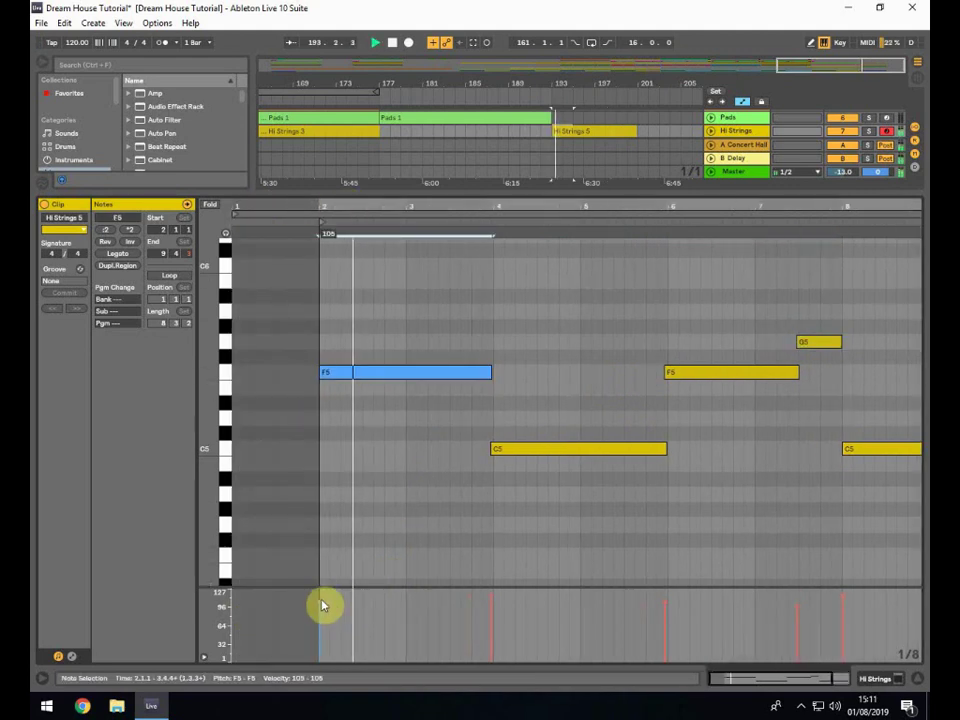
drag(322, 605, 322, 598)
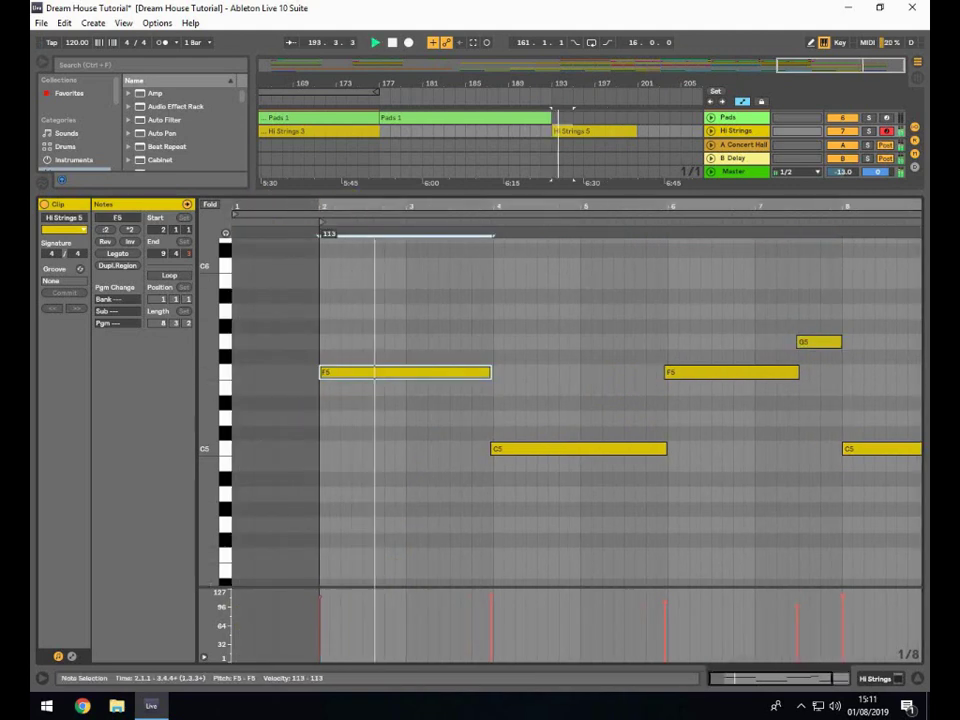
click(665, 610)
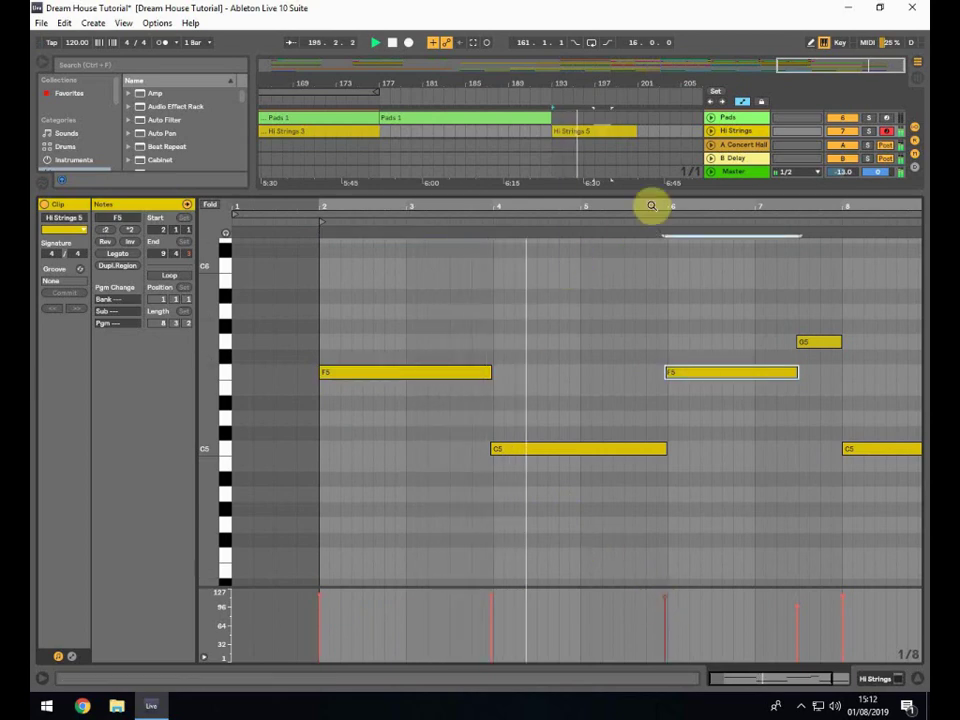
Return to the full arrangement, unfold the Hi Strings track and duplicate its Hi Strings 5 clip to bar 201
click(917, 679)
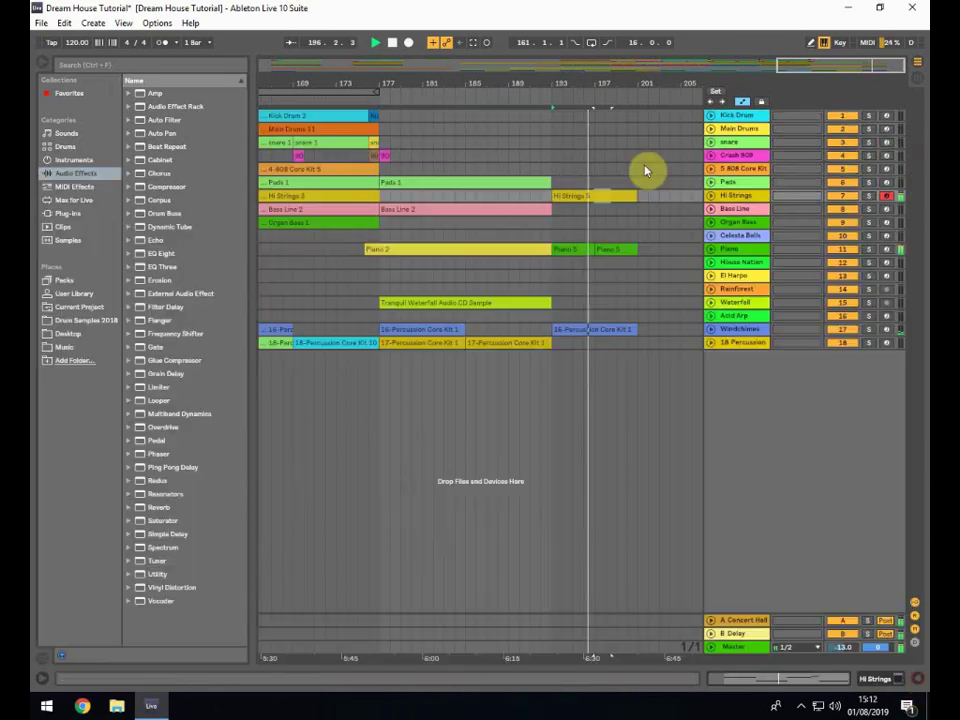
click(711, 196)
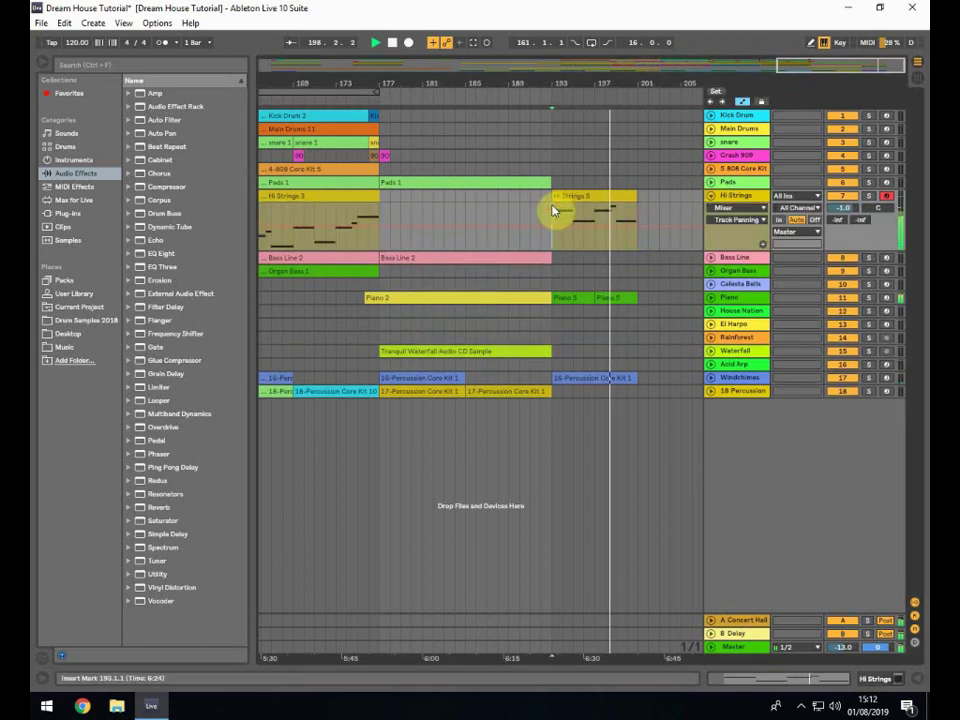
click(553, 210)
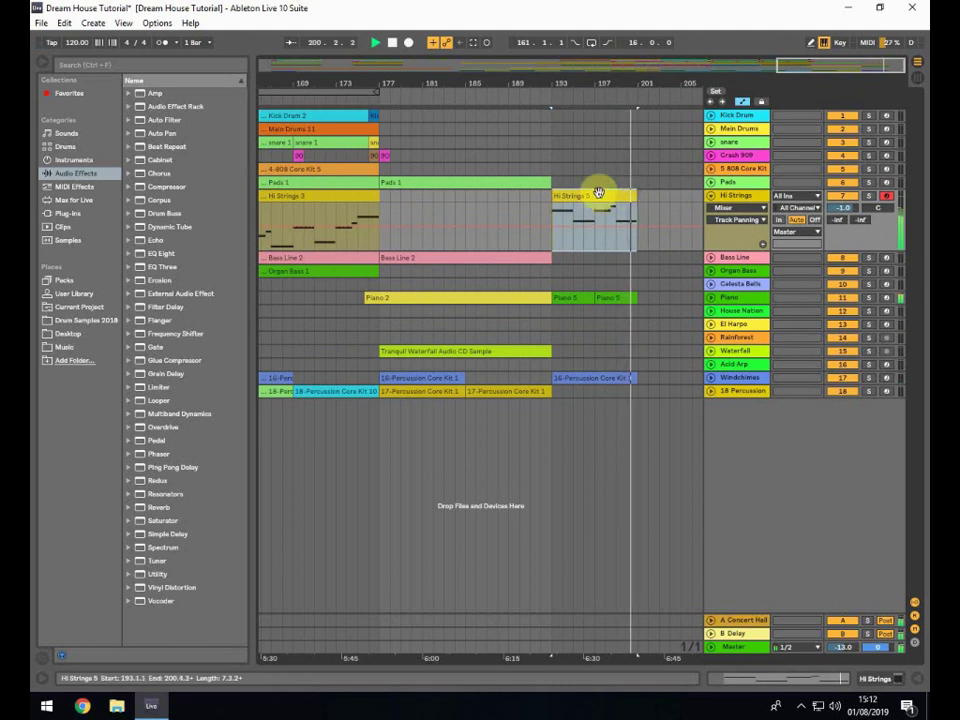
key(space)
drag(577, 82, 608, 60)
click(586, 204)
click(605, 194)
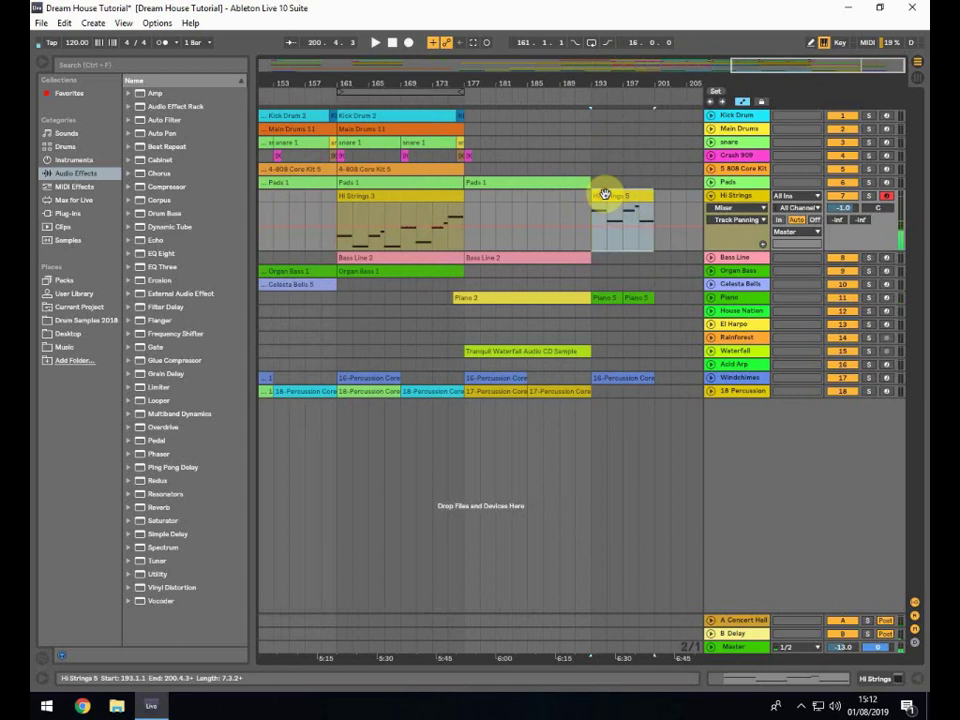
drag(605, 194, 664, 201)
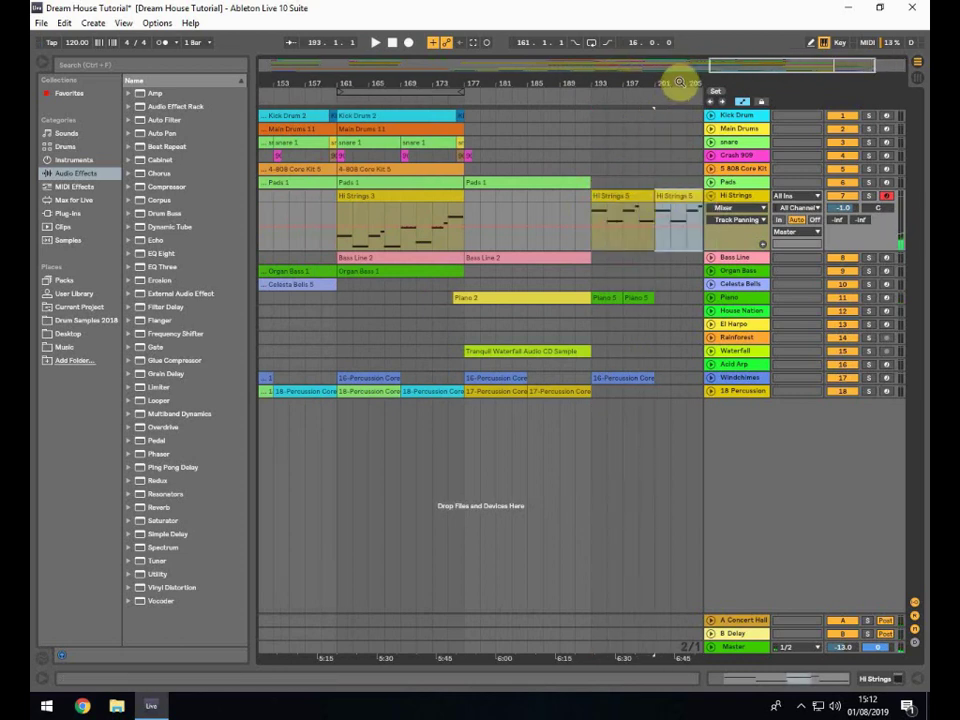
Extend the end of the first Hi Strings 5 clip to bar 201 so it meets the copy
drag(679, 82, 371, 237)
click(436, 195)
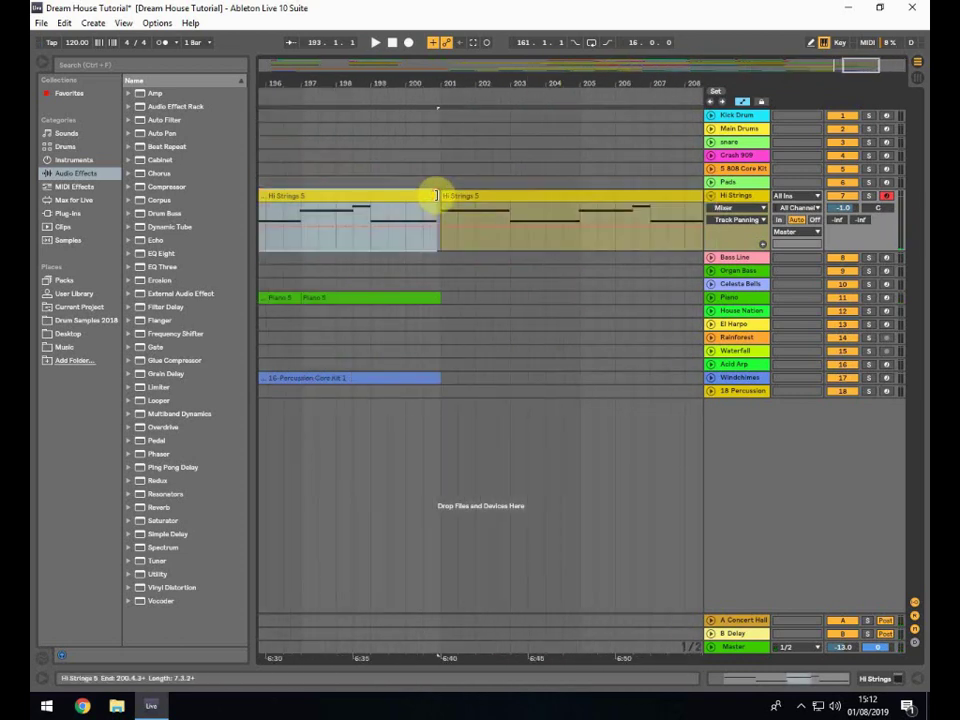
drag(437, 195, 441, 195)
mouse_move(442, 82)
mouse_down()
mouse_move(425, 215)
mouse_move(443, 130)
mouse_move(491, 82)
mouse_up()
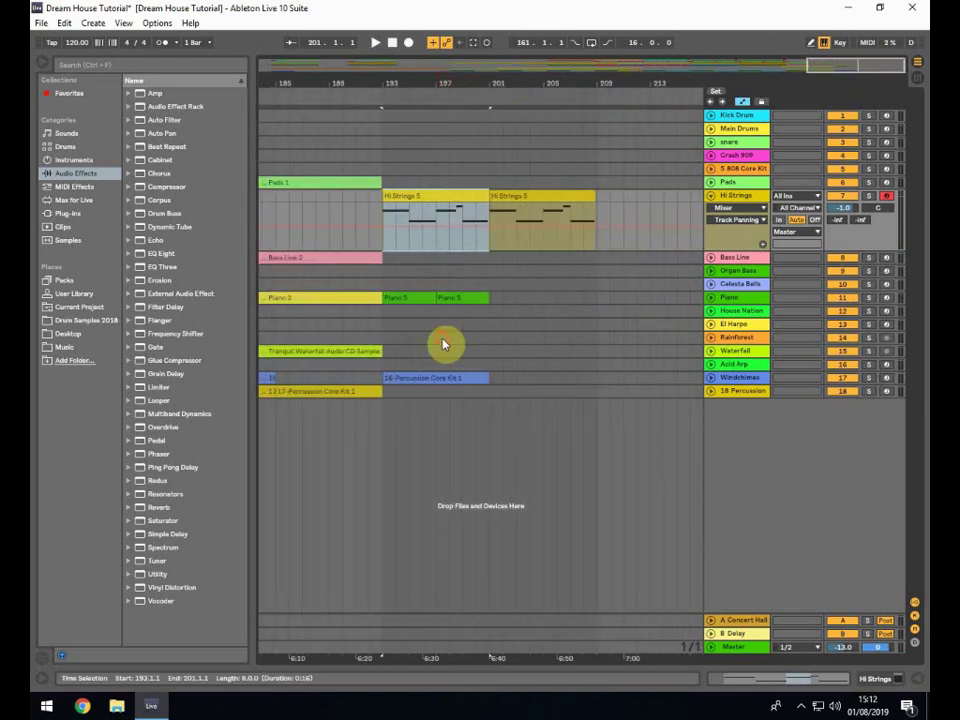
Duplicate the Piano 5 clips so they also fill bars 201 to 209
click(441, 339)
key(ctrl+d)
key(ctrl+d)
key(ctrl+d)
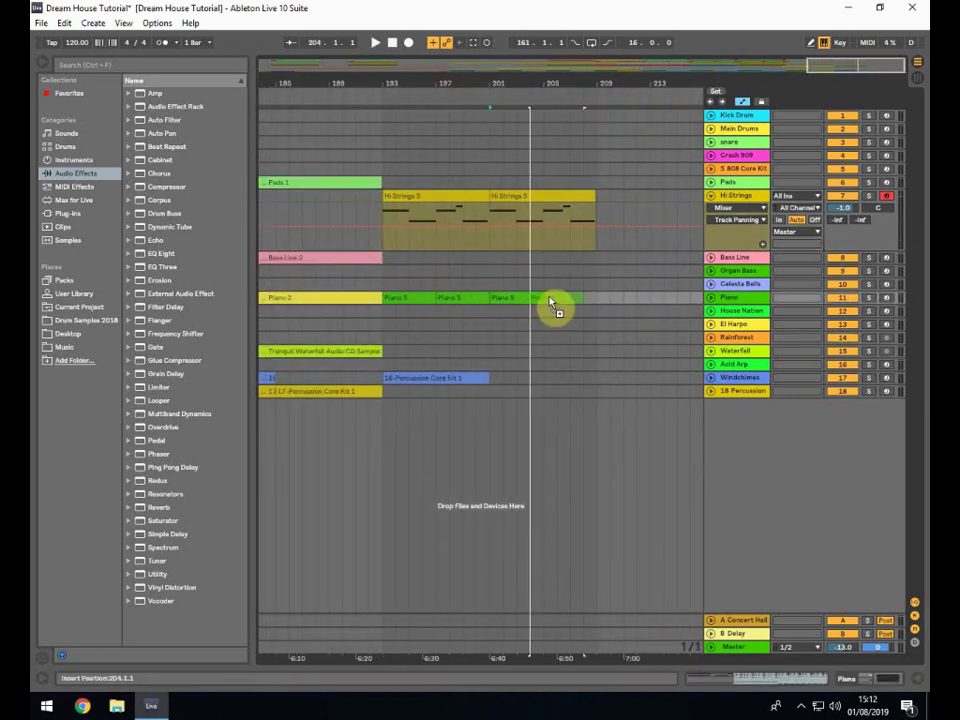
key(ctrl+v)
double_click(380, 310)
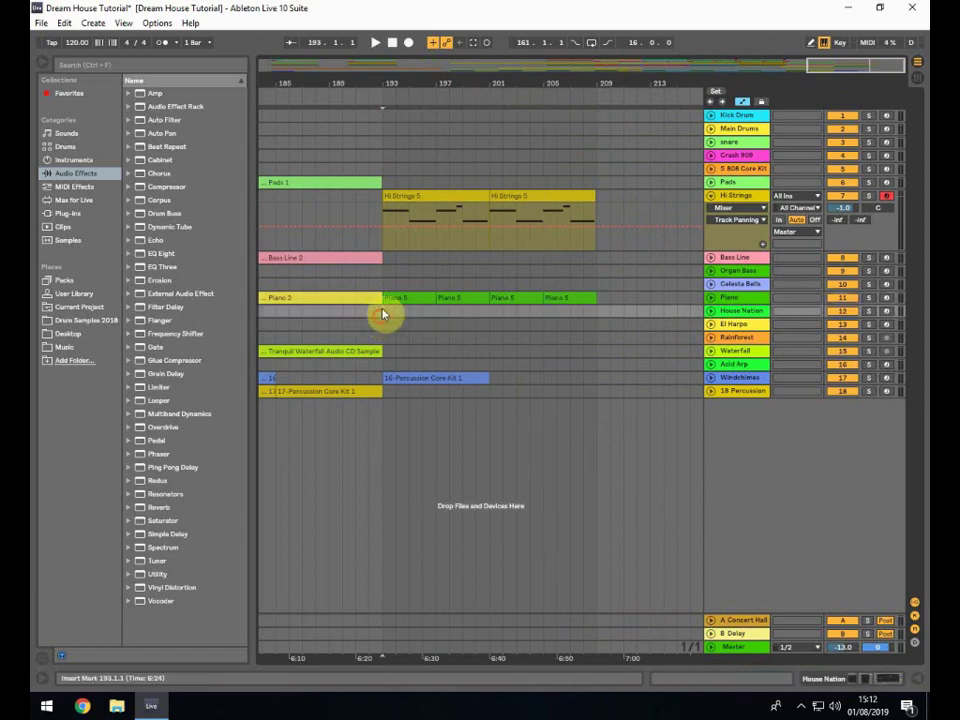
drag(380, 310, 511, 361)
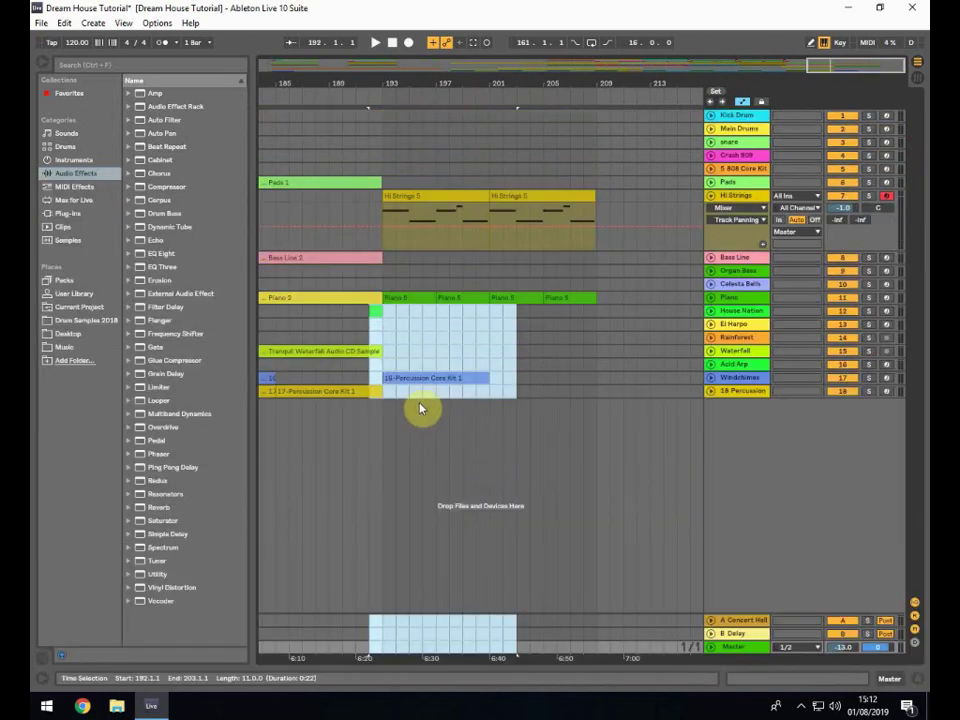
click(396, 319)
drag(383, 315, 615, 184)
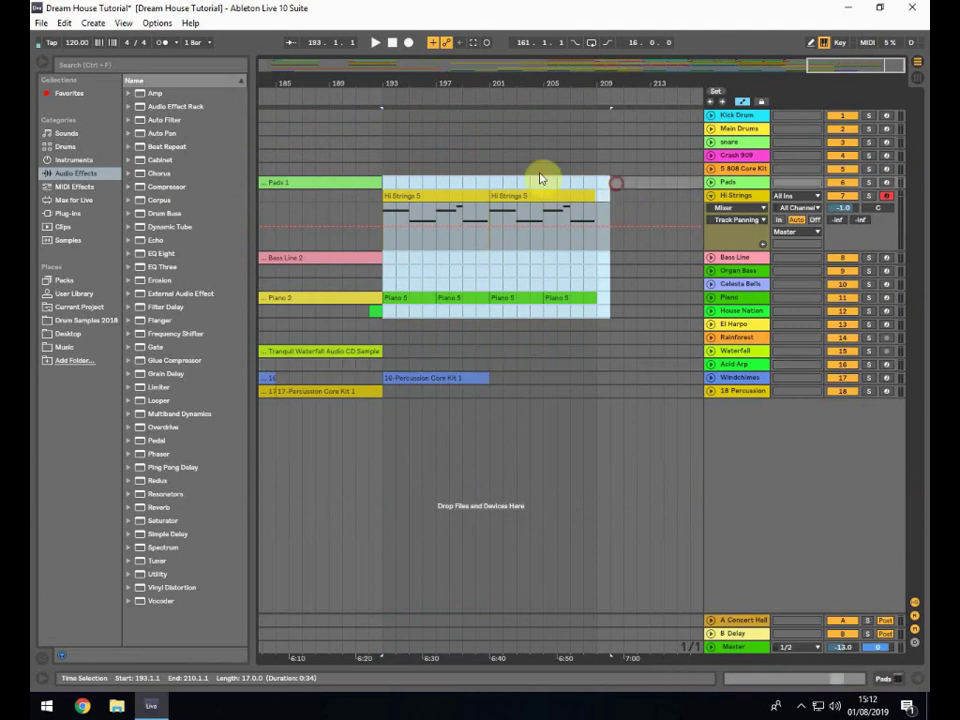
drag(606, 81, 661, 45)
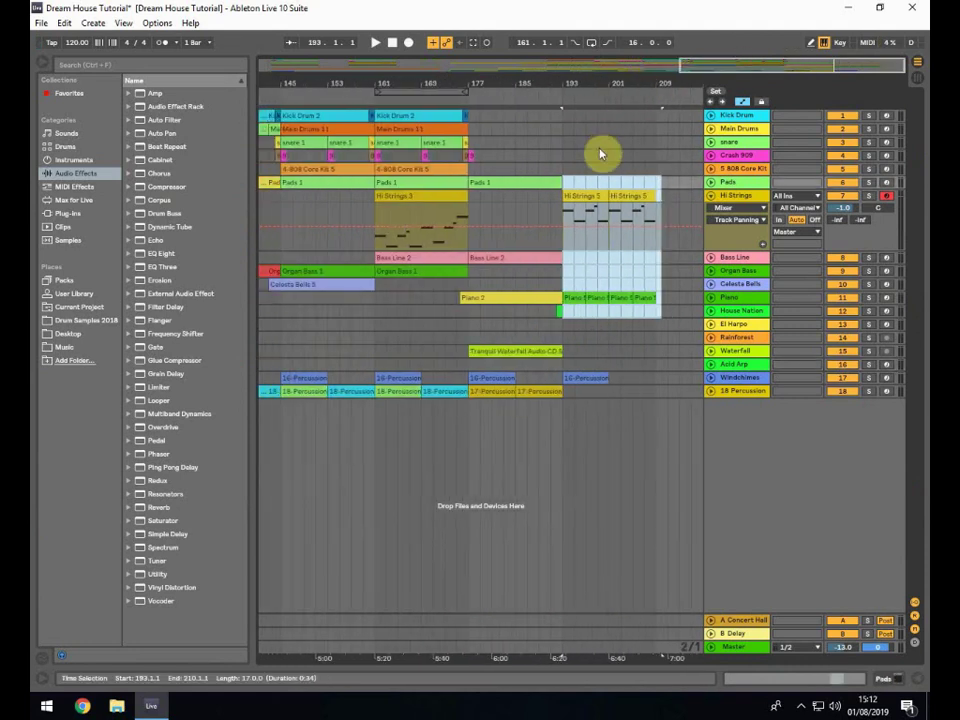
click(619, 155)
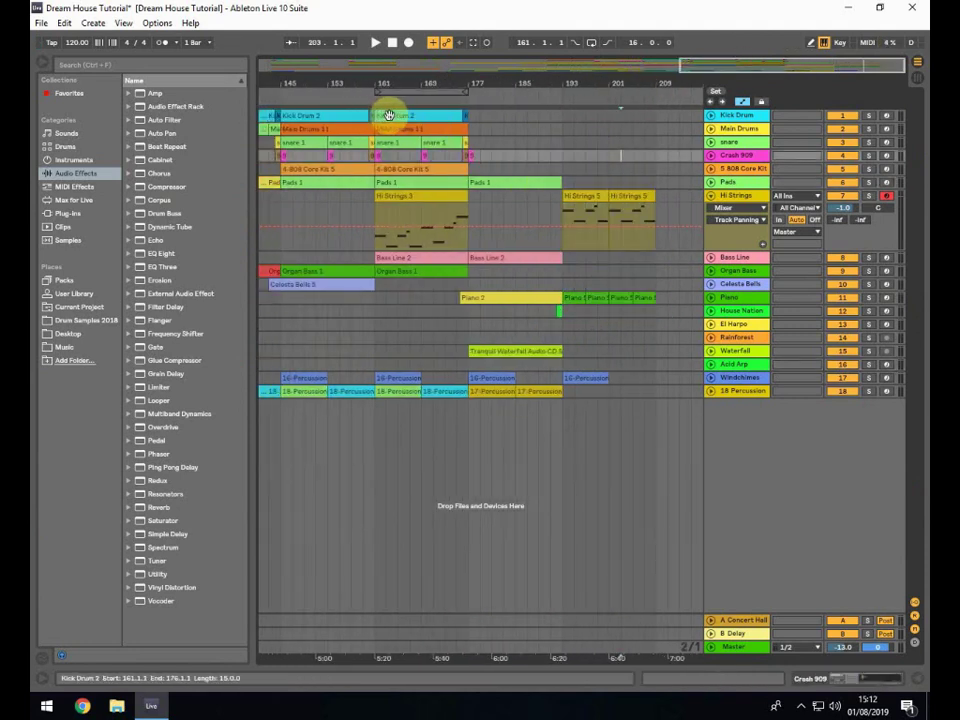
Copy the Kick Drum 2 clip from bar 161 and the Hi Strings, Piano and Windchimes clips from bar 193 onward to start at bar 209
drag(386, 118, 619, 88)
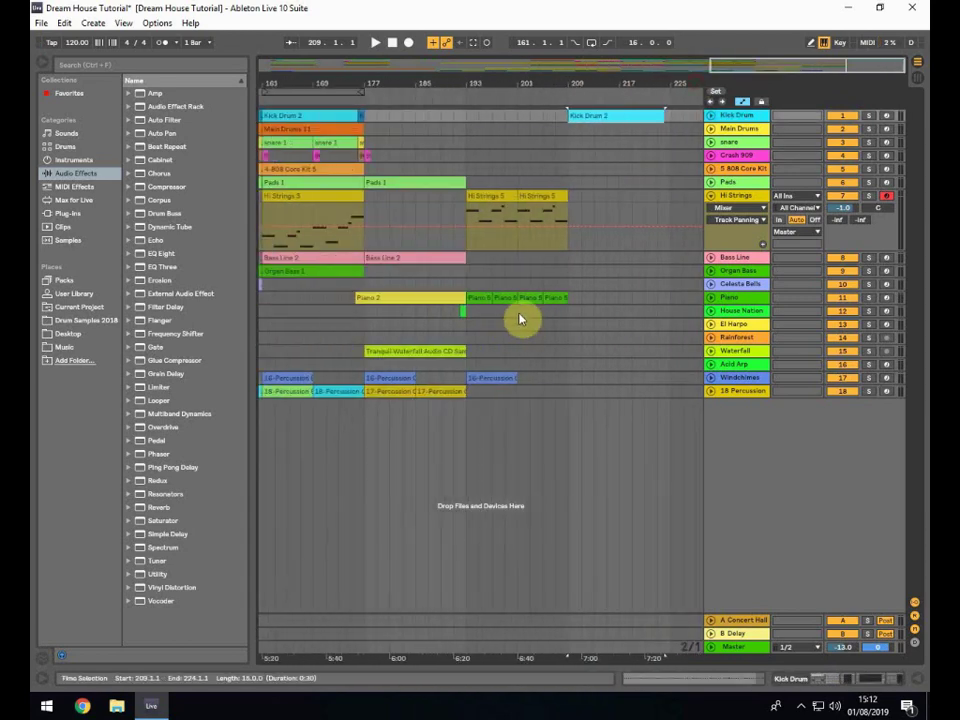
mouse_move(519, 316)
mouse_down()
mouse_move(564, 197)
mouse_move(643, 204)
mouse_up()
drag(491, 377, 591, 379)
Play the arrangement from bar 203 and delete the stray one-bar House Nation clip at bar 192
click(538, 167)
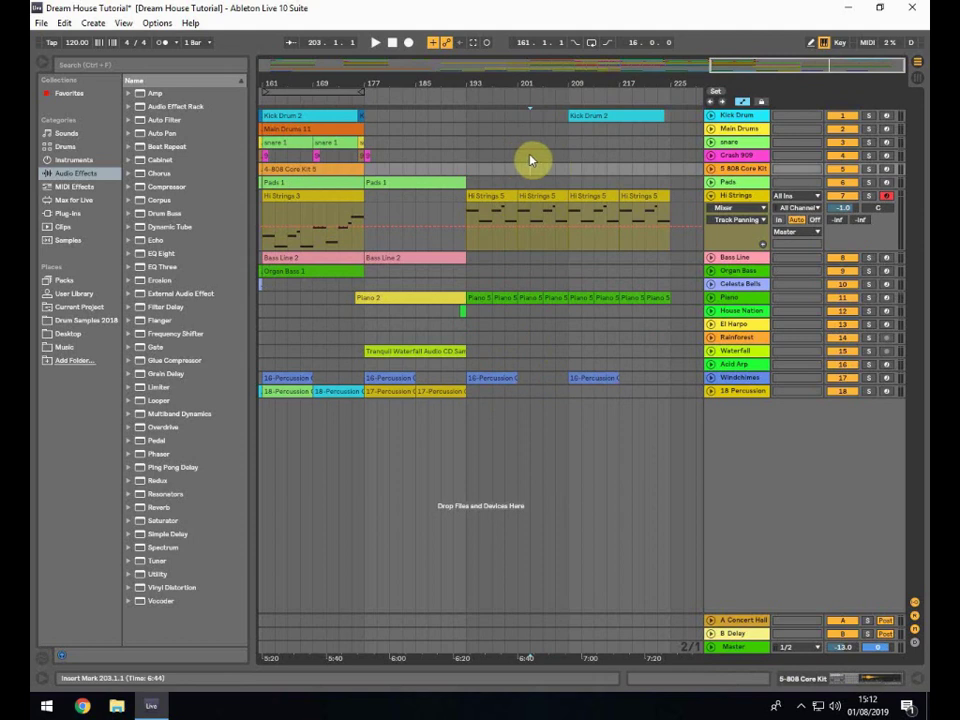
key(space)
click(462, 310)
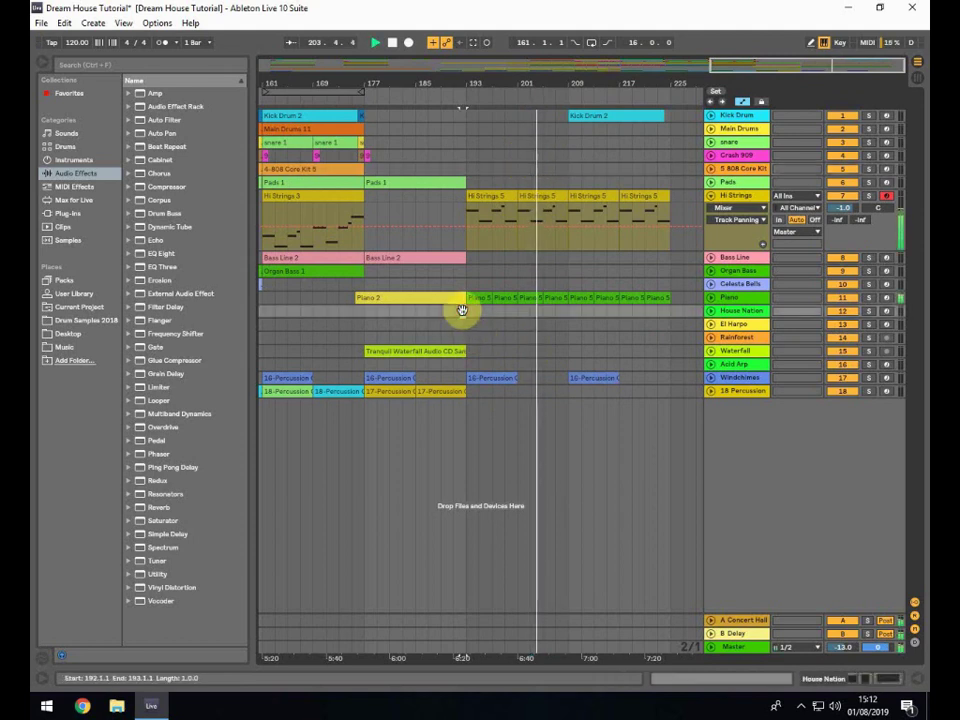
click(523, 298)
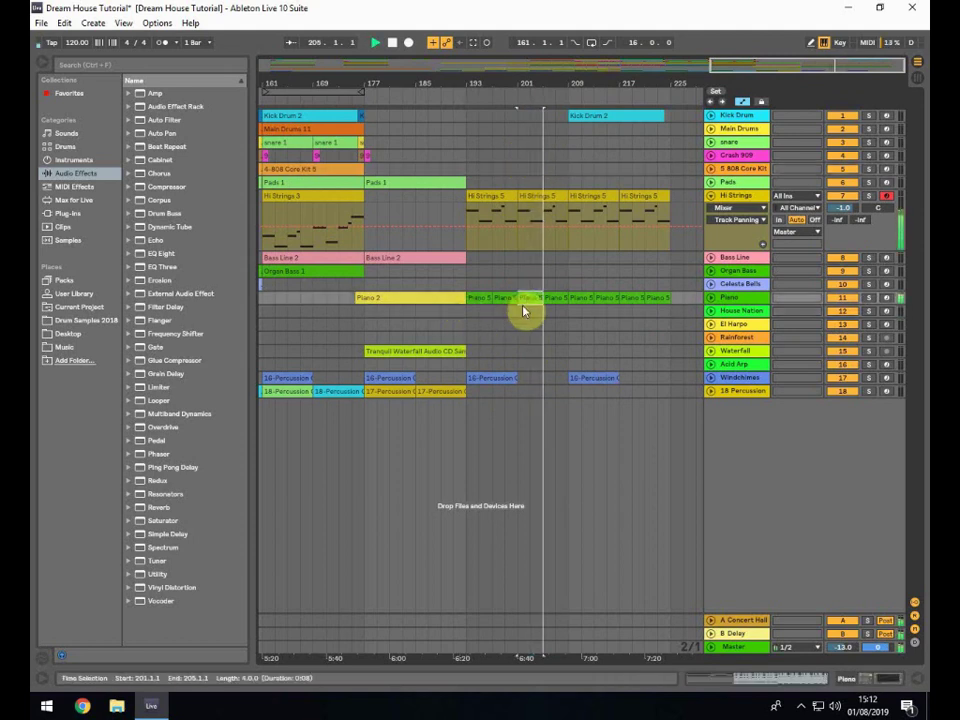
click(562, 329)
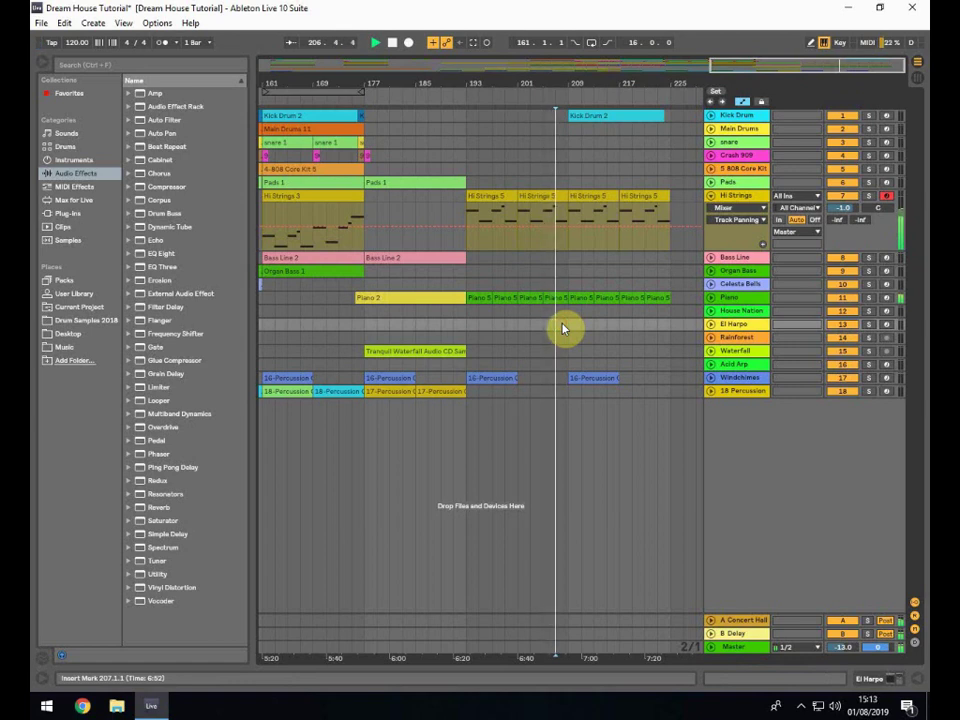
Arm the 18 Percussion track, fold the Hi Strings track, and switch recording arm to the Piano track
click(886, 391)
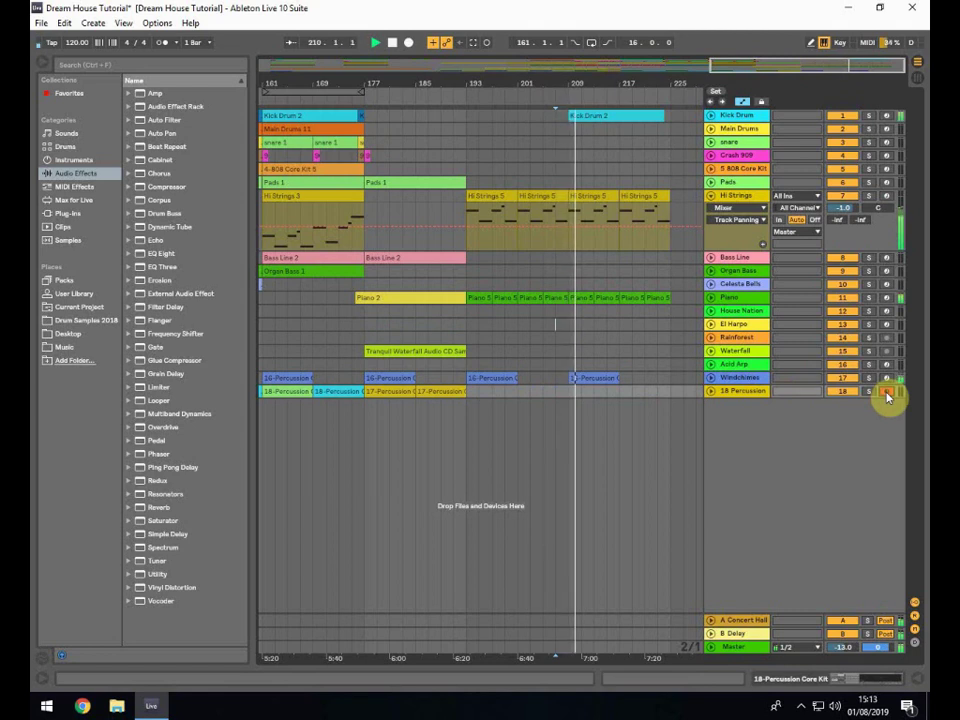
click(711, 197)
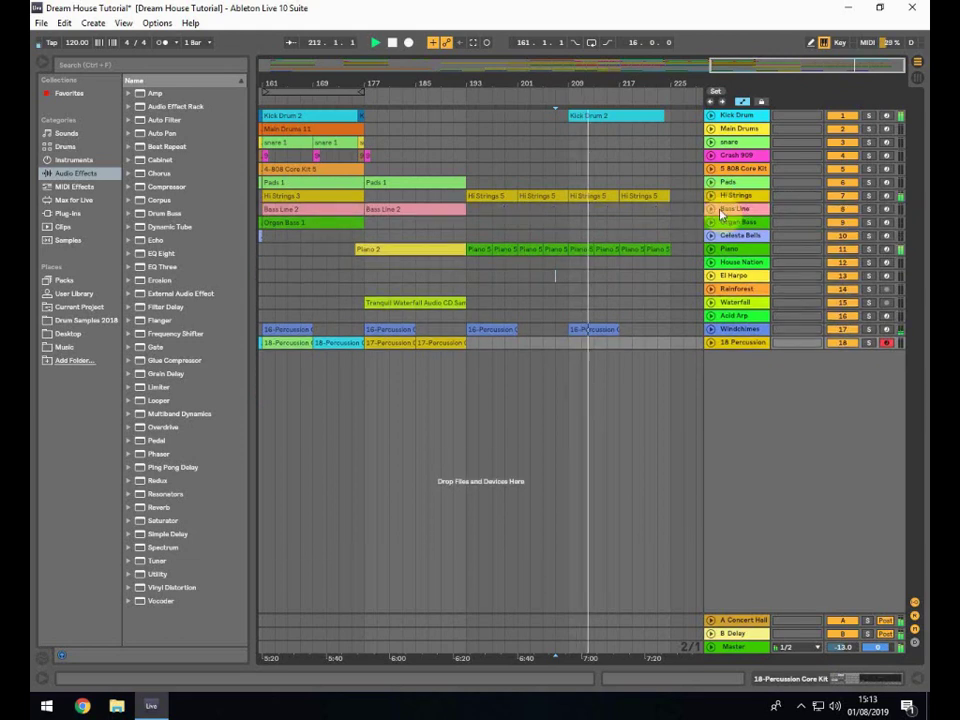
click(888, 252)
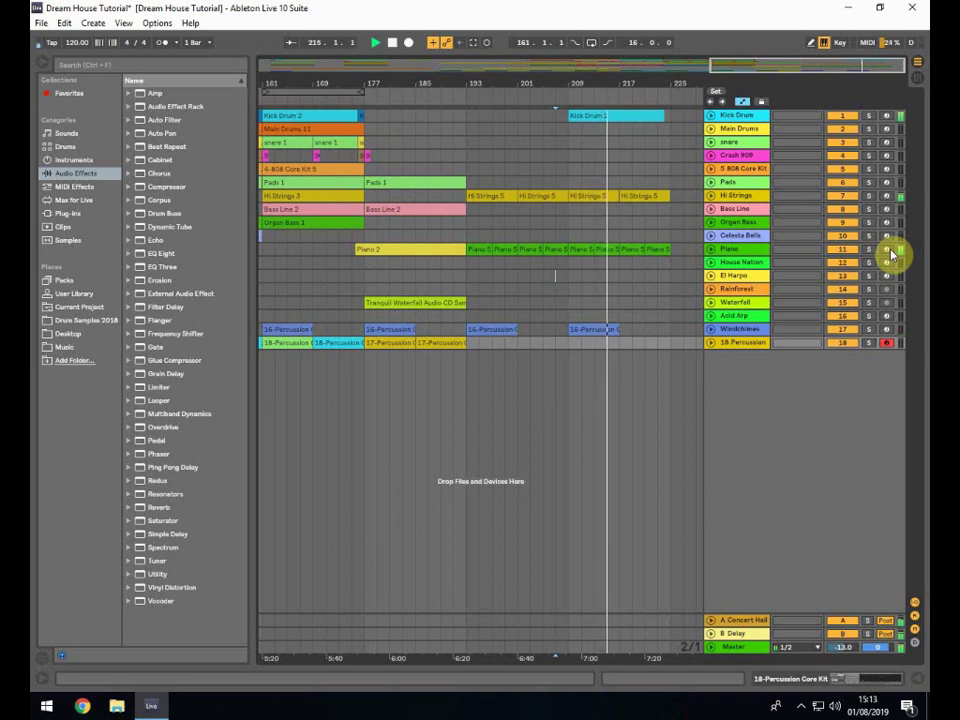
click(889, 251)
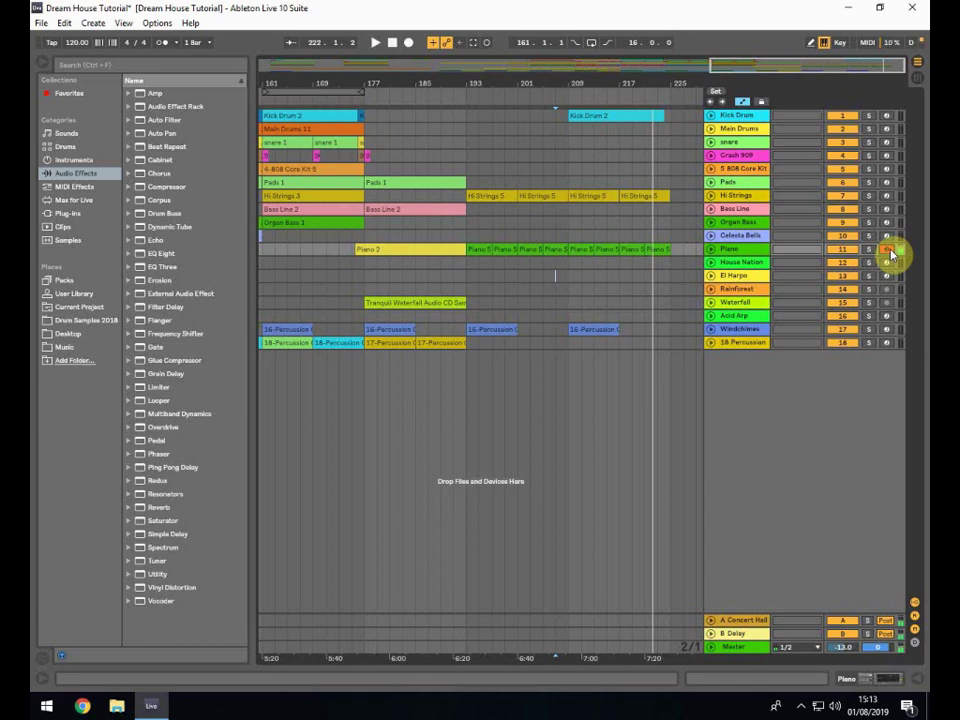
Arm the El Harpo track and play the arrangement from bar 207 to audition it against the other parts
click(889, 276)
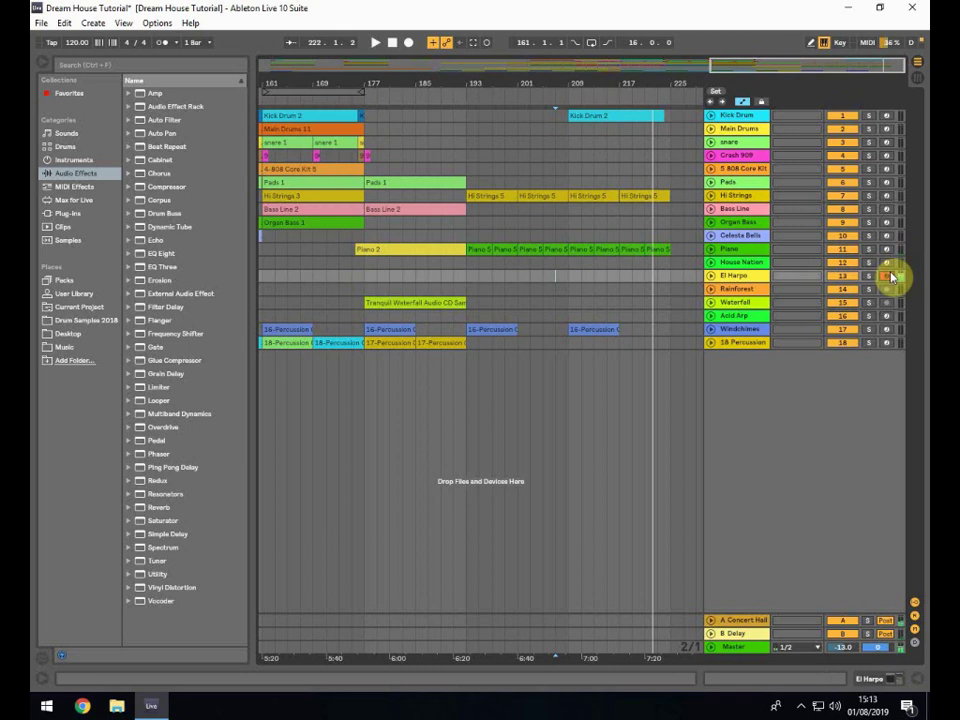
key(space)
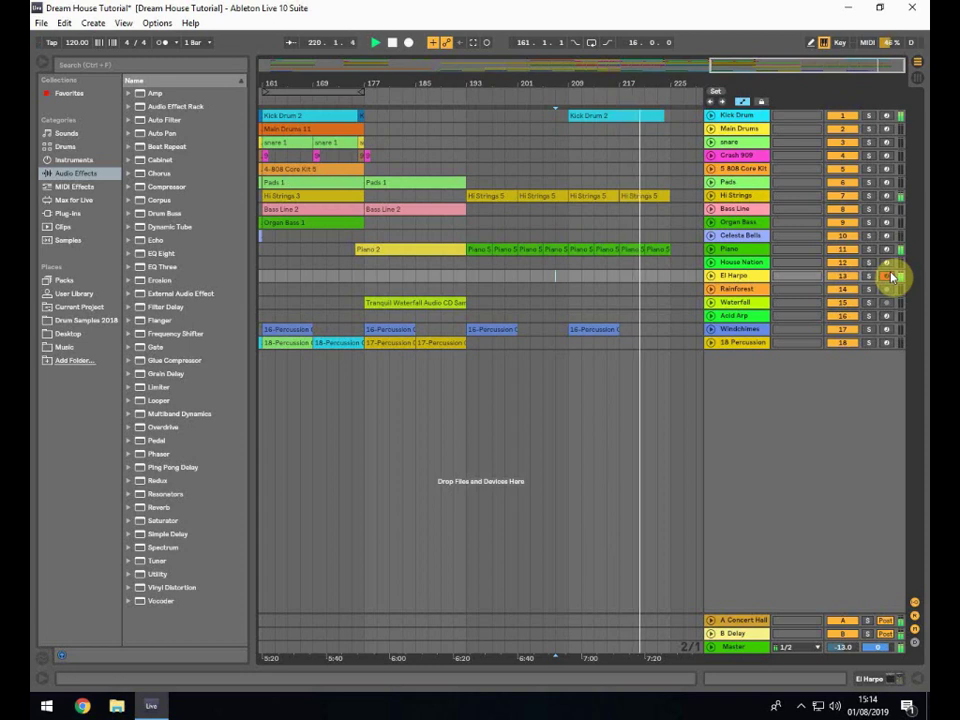
key(space)
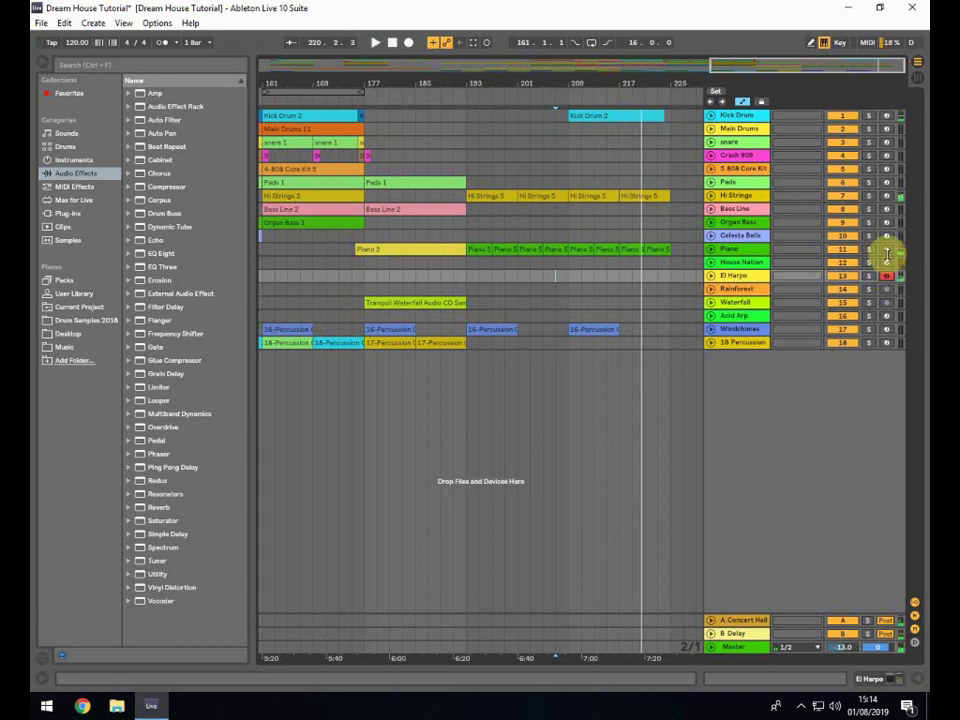
Arm the Piano track and select its Piano 5 clip at bar 217
click(886, 250)
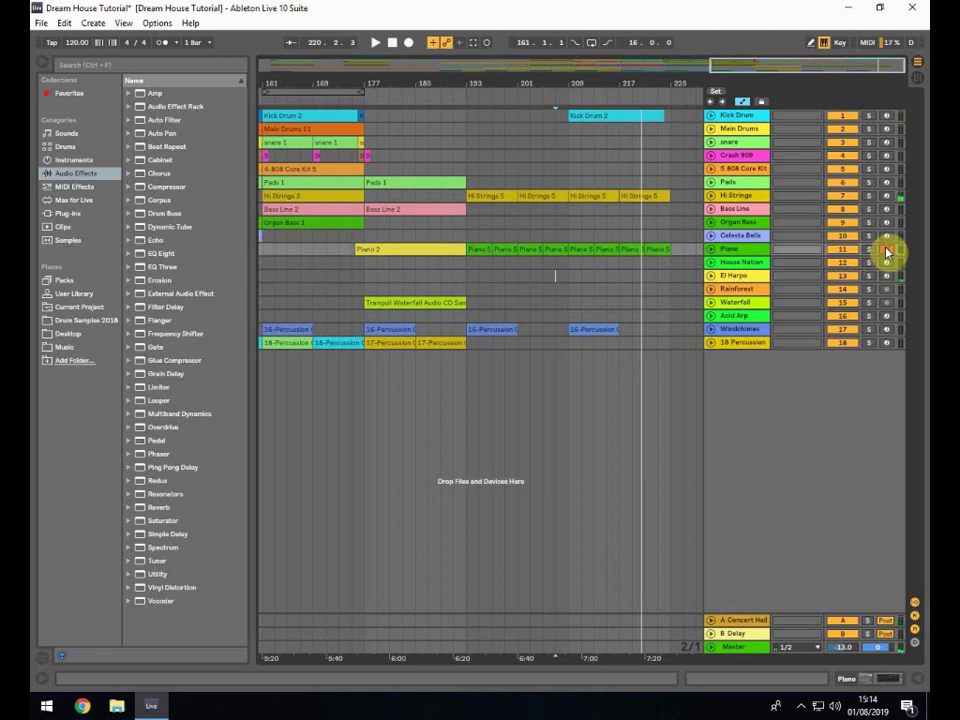
click(635, 250)
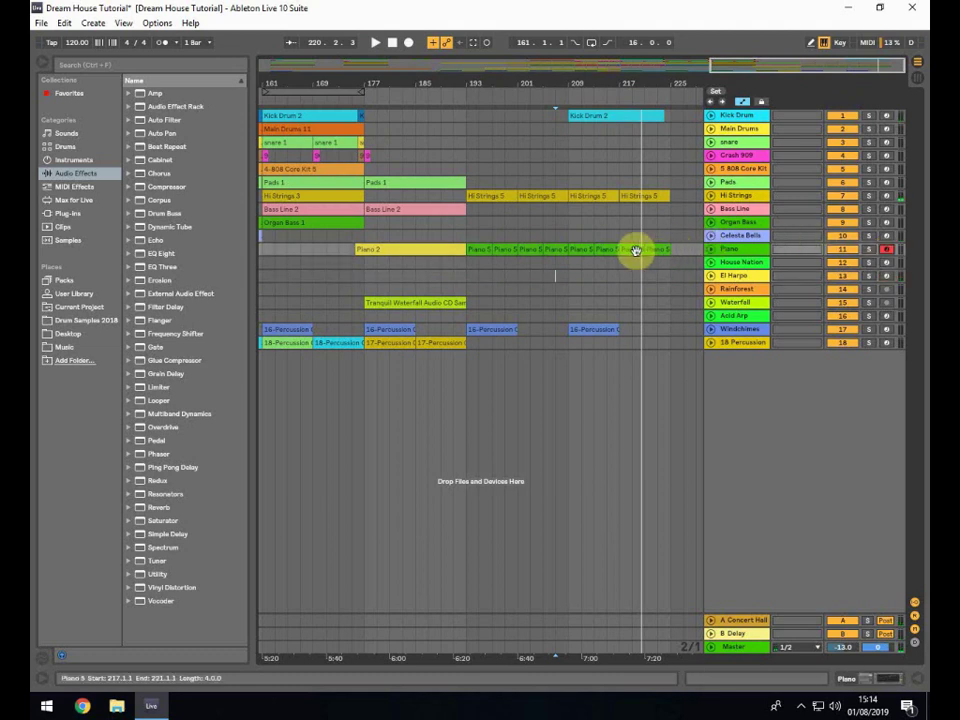
click(724, 253)
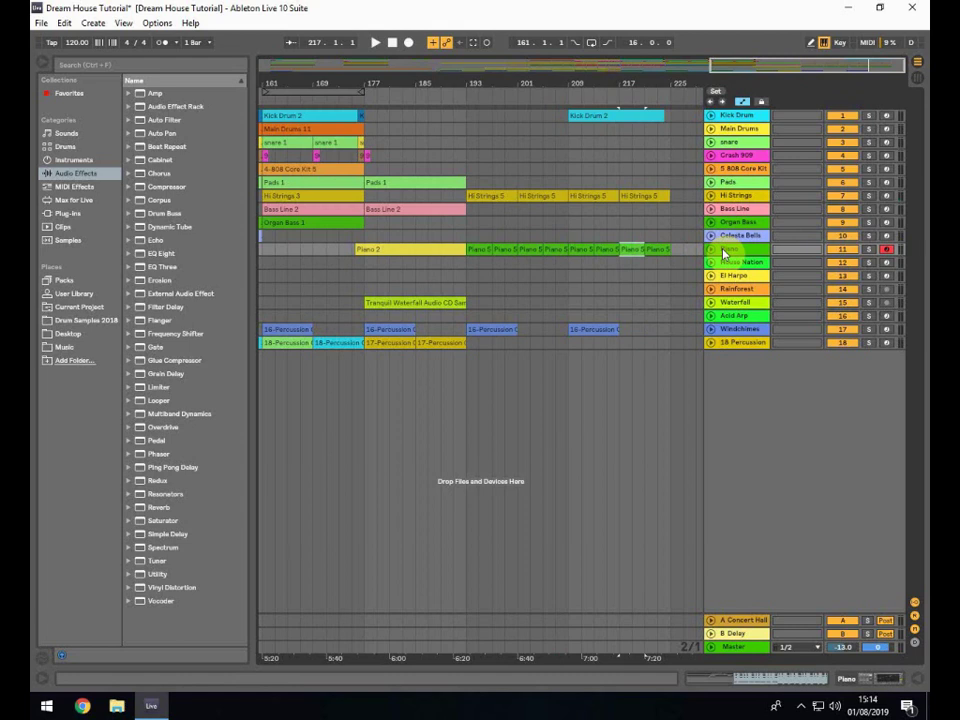